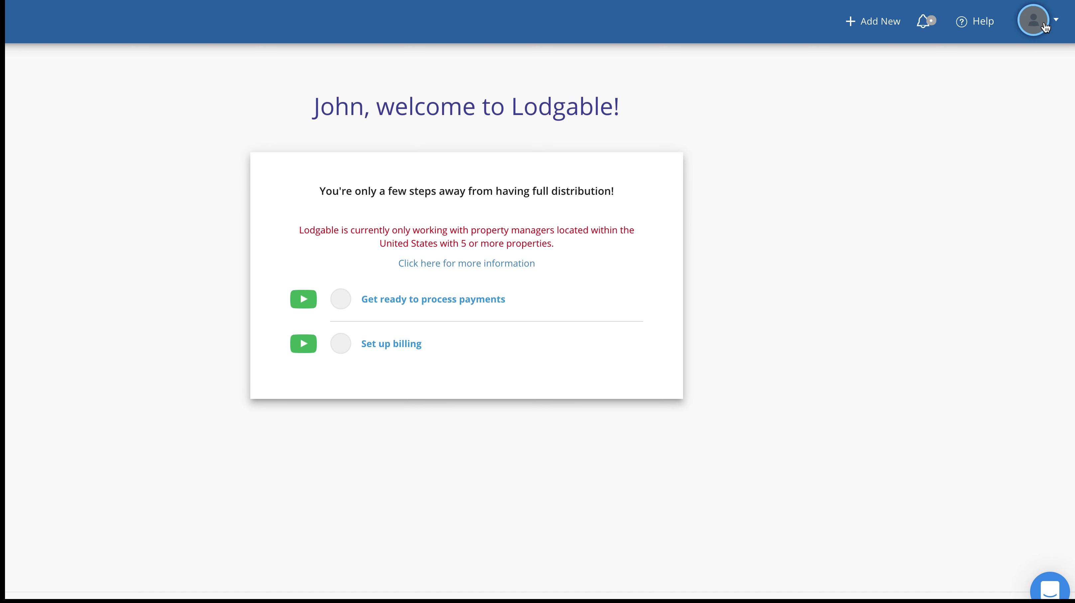
Step: Open the App Directory from Account Settings and scroll down to the RNS card
click(1045, 27)
mouse_move(976, 101)
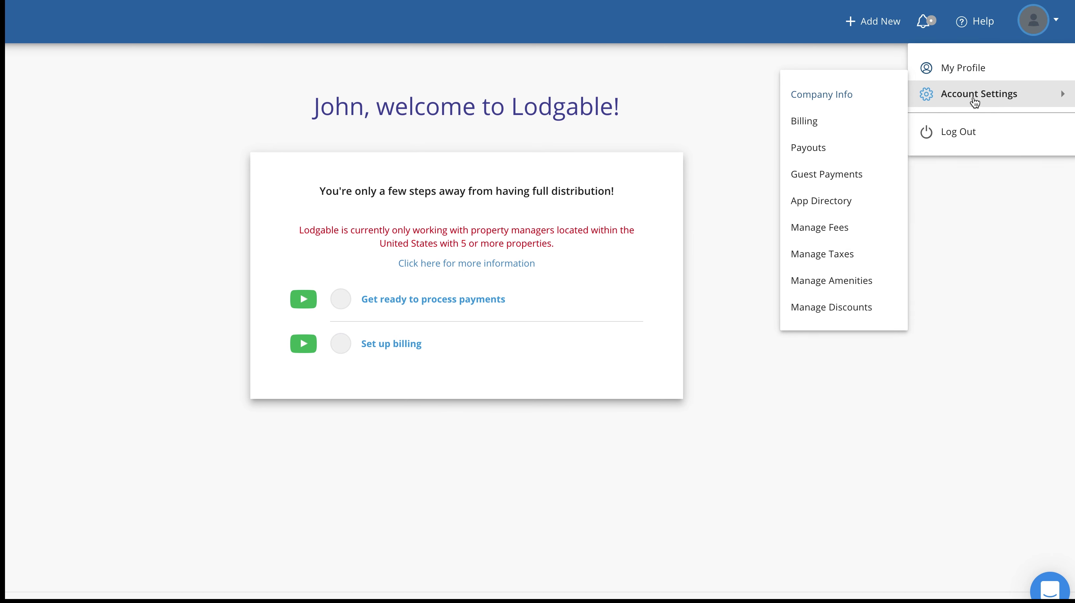
click(819, 201)
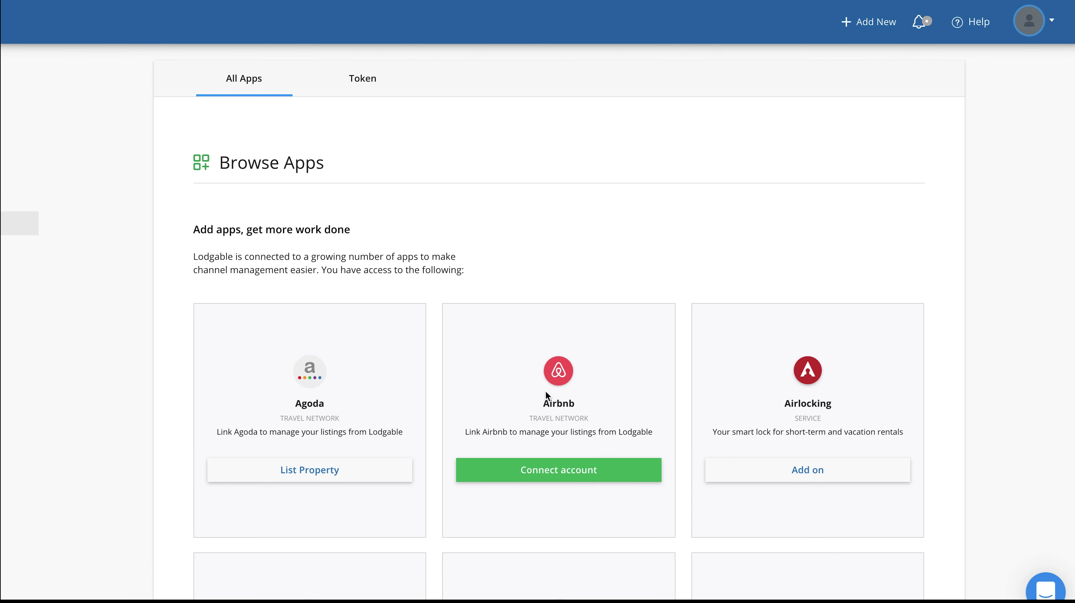
scroll(534, 427, down, 5)
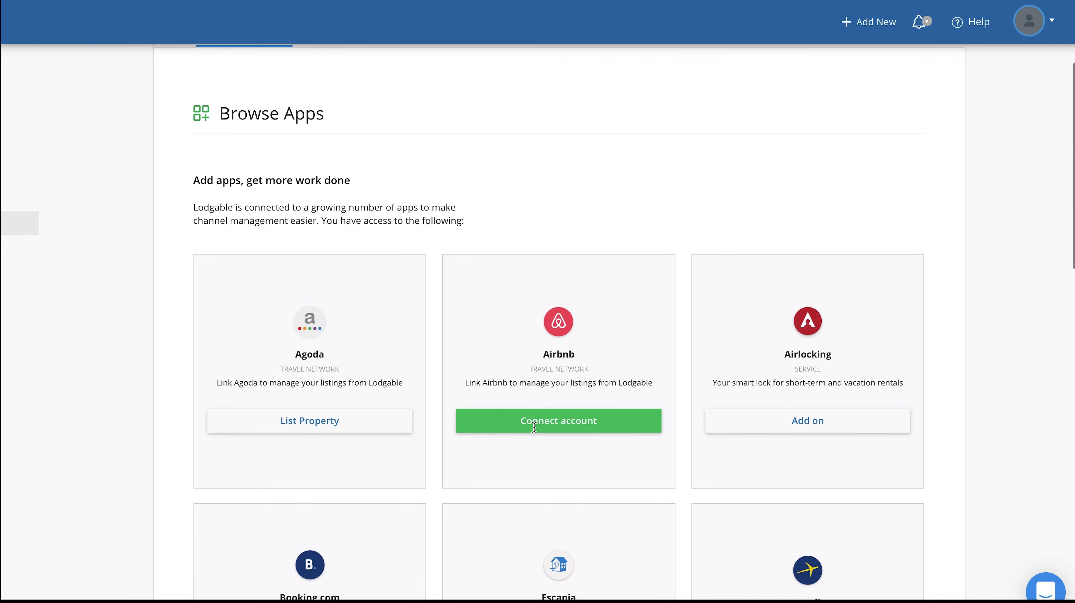
scroll(534, 427, down, 13)
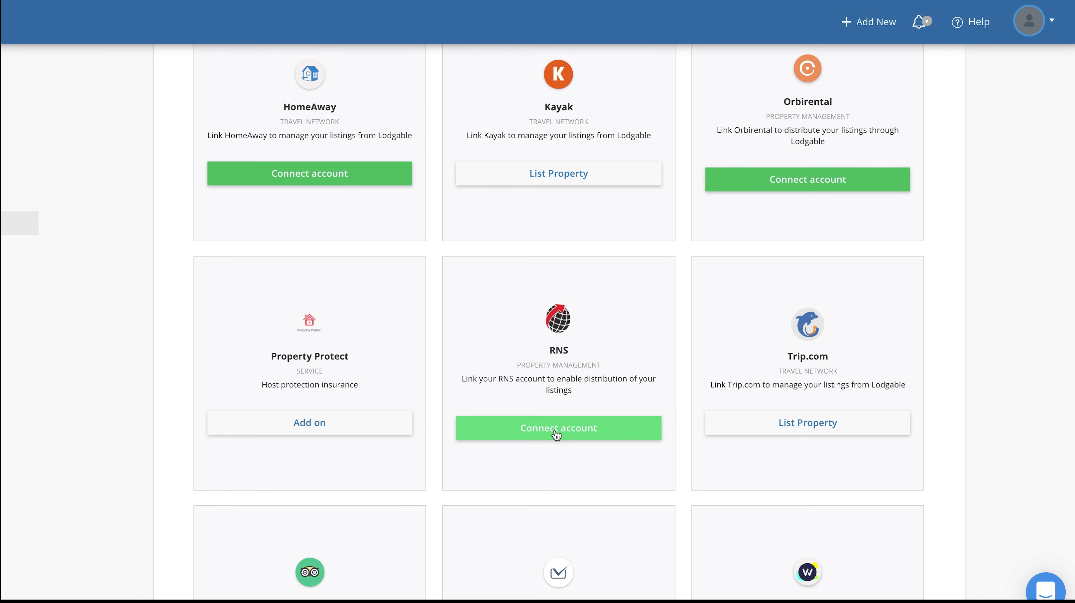
Step: Connect the RNS account by pasting its Account ID and confirming the connection
click(556, 435)
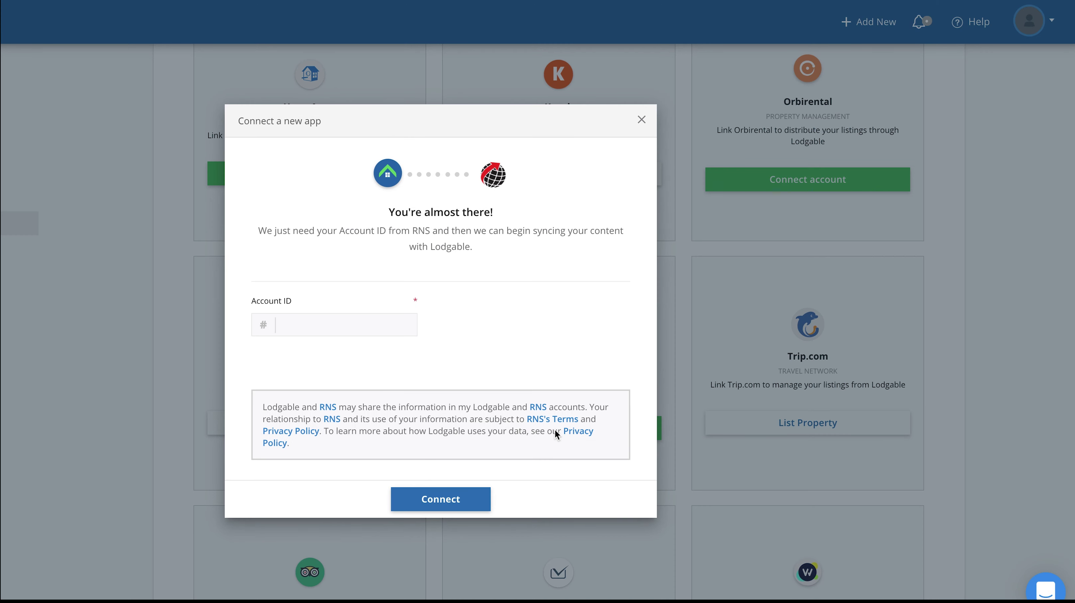
click(309, 324)
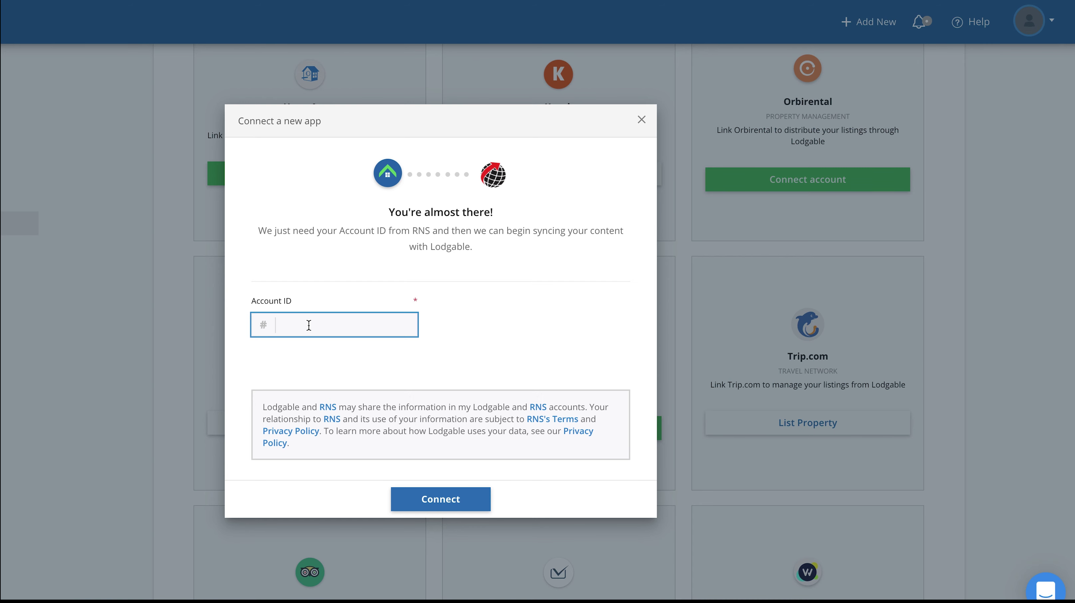
text(RNS.SAMPLEMANAGER.LODGABLE)
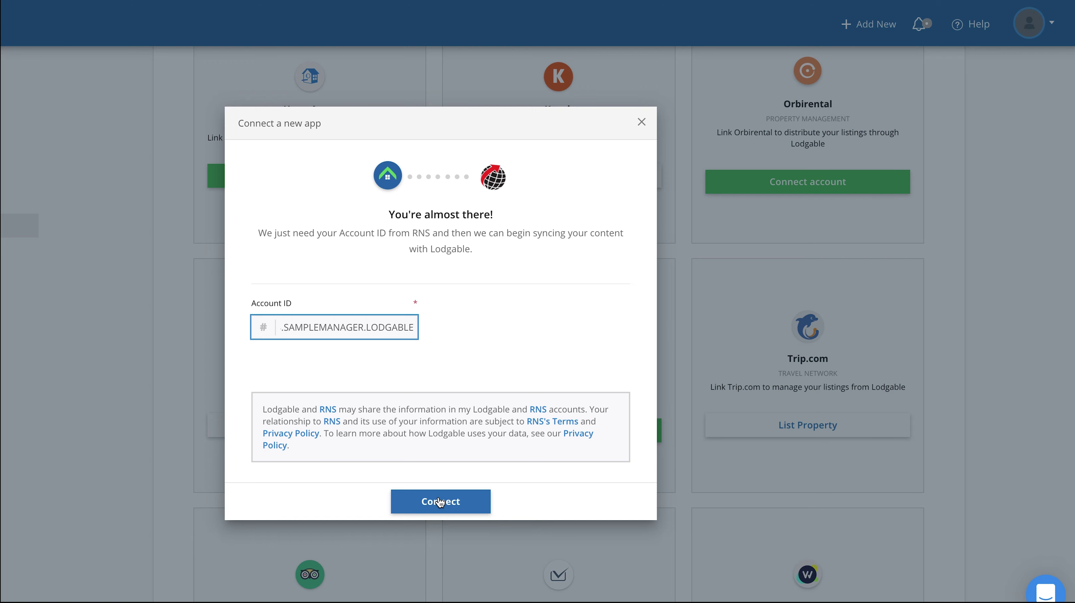
click(439, 498)
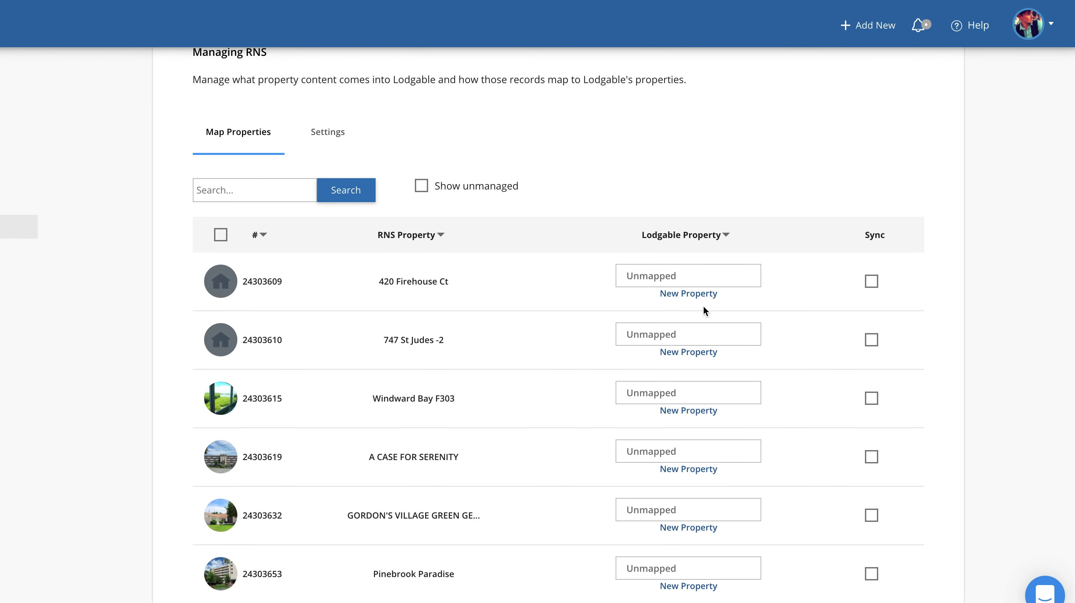
click(679, 295)
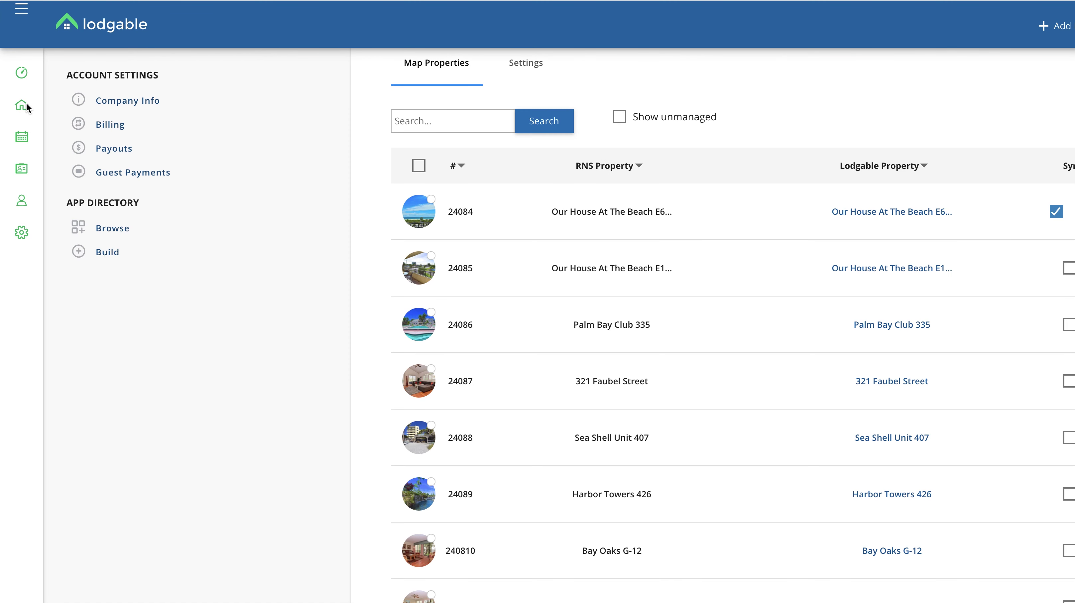
click(50, 105)
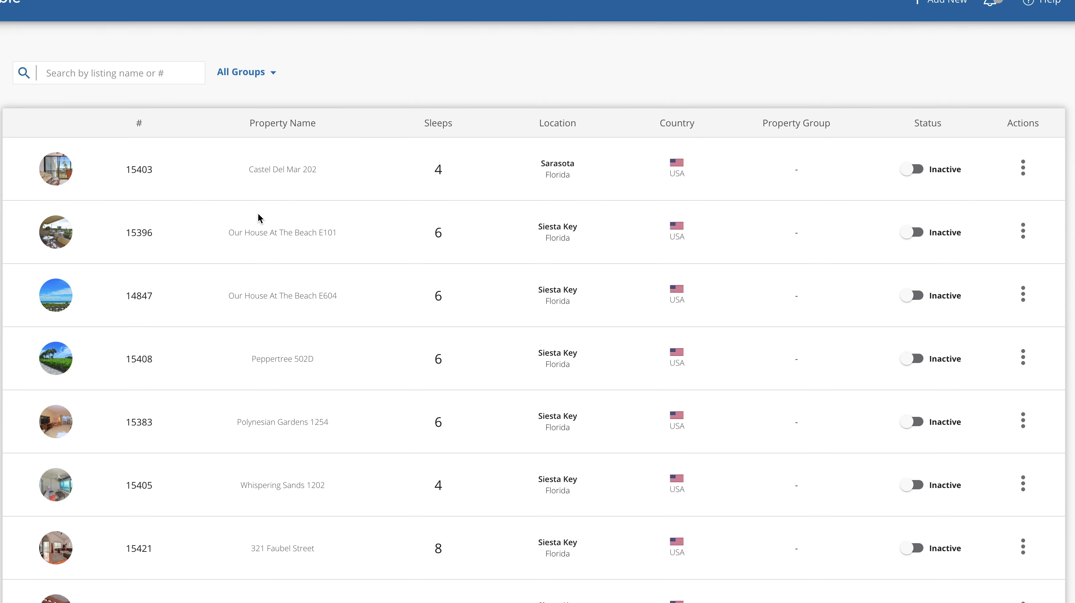
Step: Open Castel Del Mar 202 from the listings table
click(281, 168)
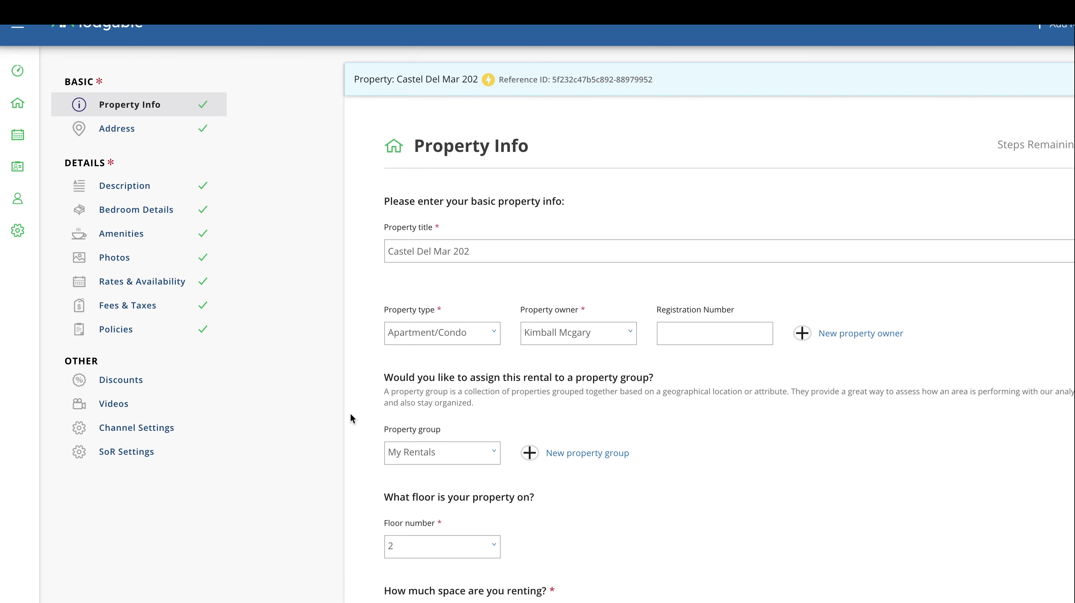
Step: Add one half bathroom, then review the Disney Area Pool Home 104WW English description
scroll(355, 443, down, 10)
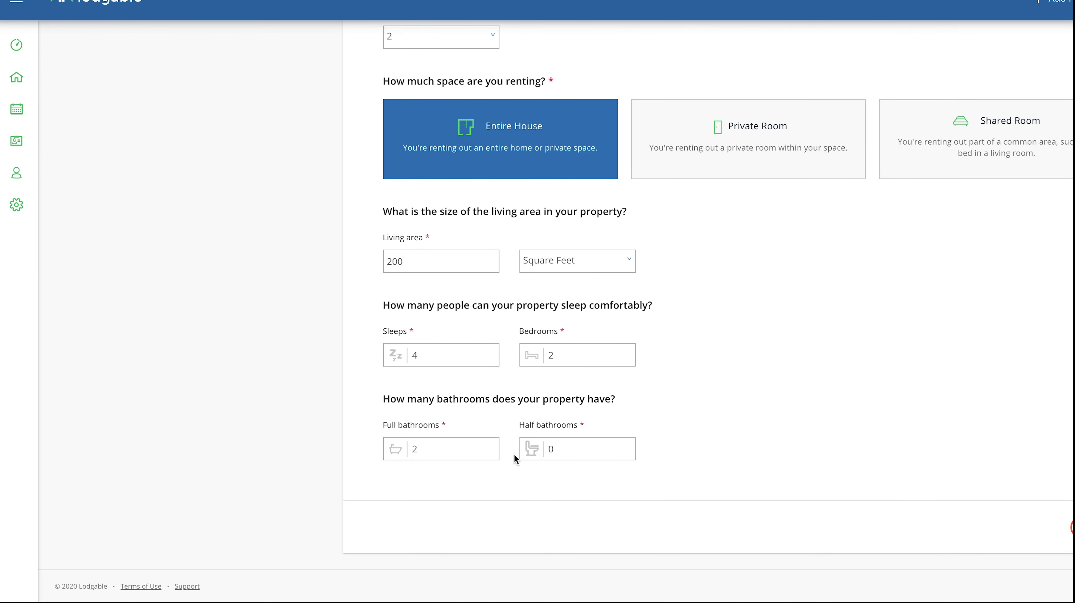
click(626, 446)
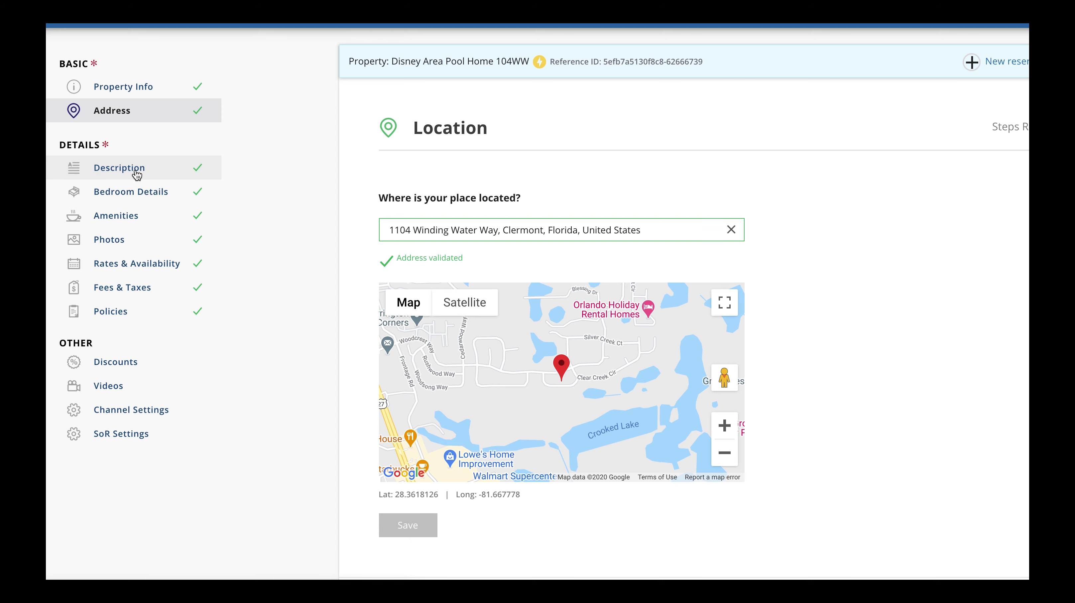
click(136, 171)
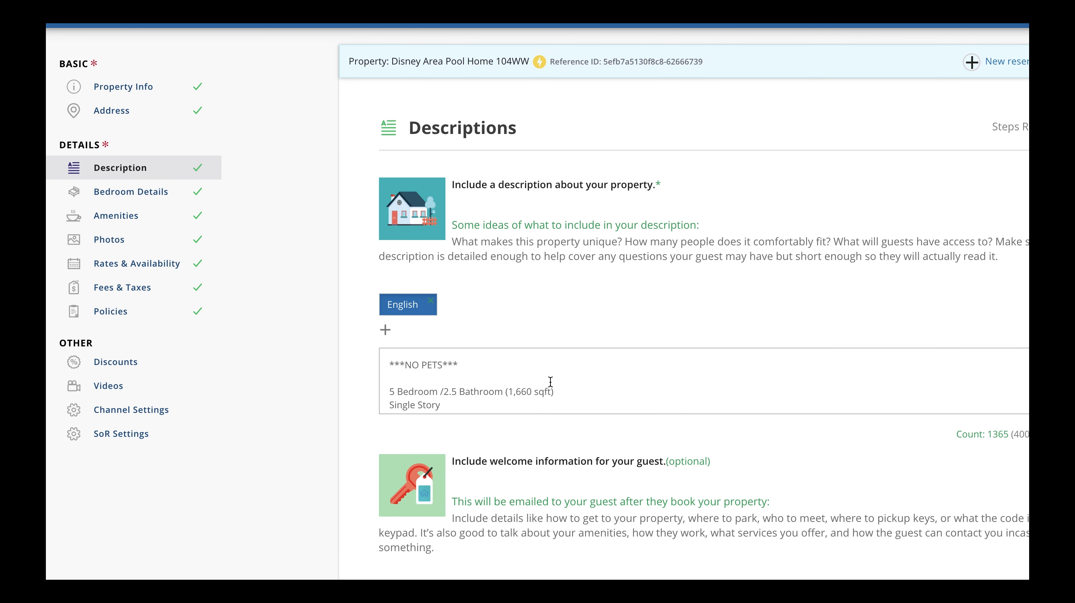
scroll(550, 381, down, 10)
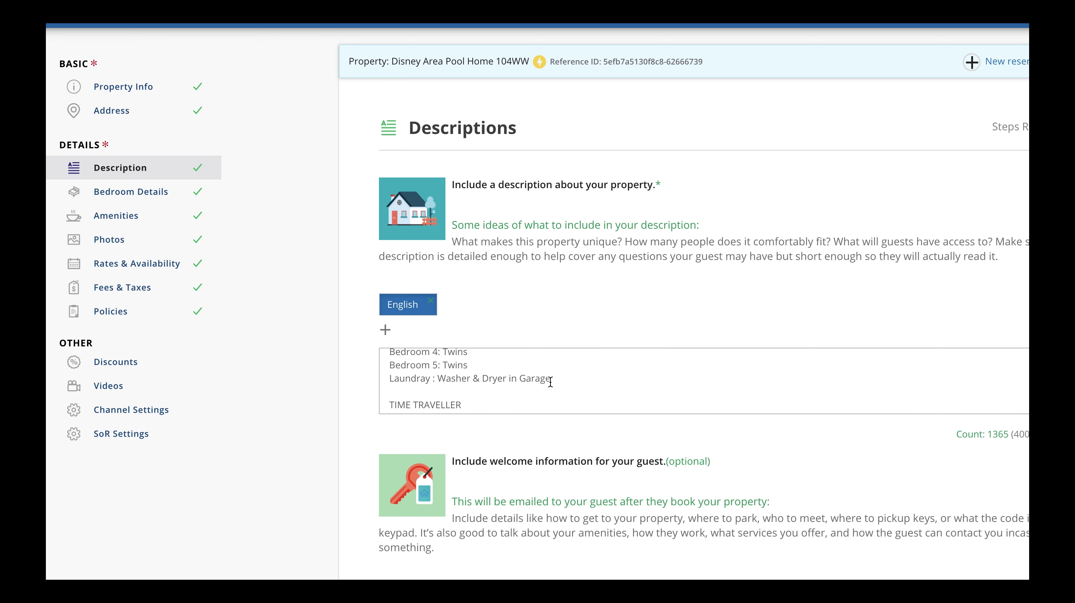
scroll(549, 379, up, 6)
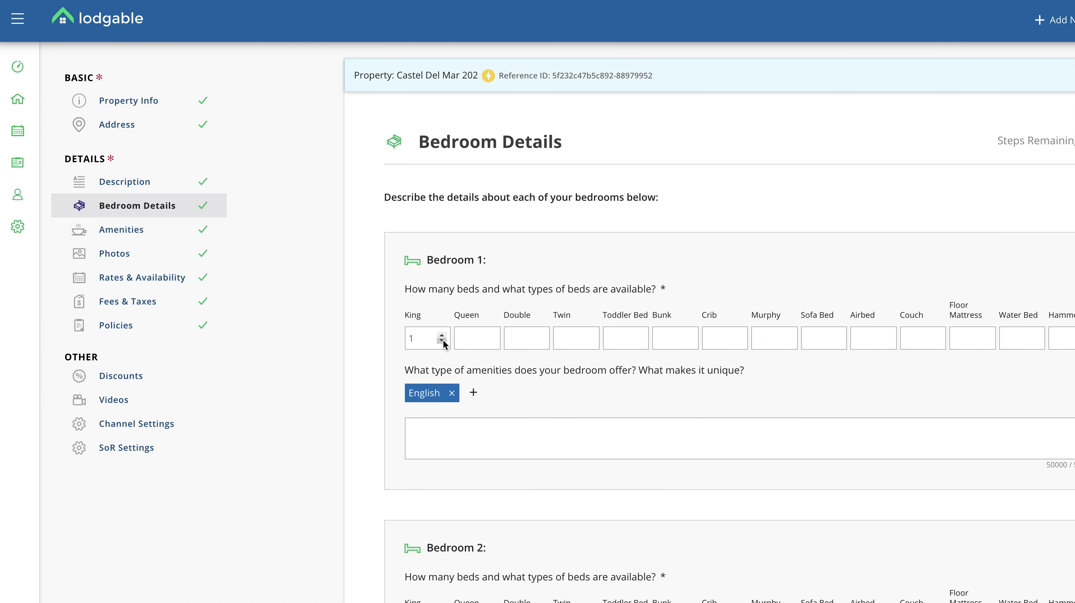
Step: Keep Bedroom 1 of Castel Del Mar 202 at one king bed and review the remaining bedrooms
click(442, 341)
click(375, 370)
click(441, 336)
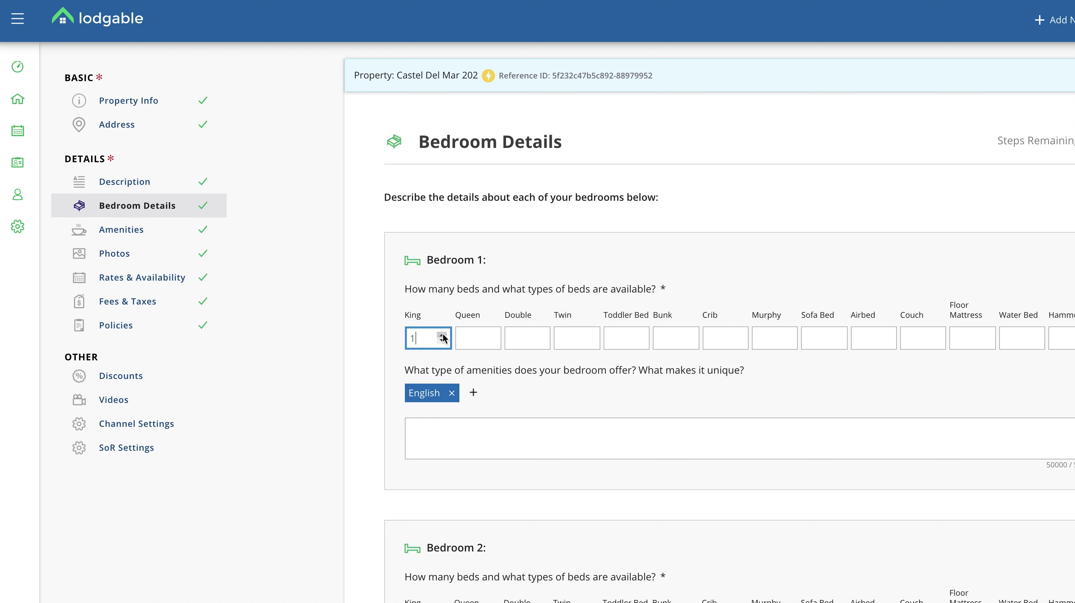
scroll(497, 432, down, 5)
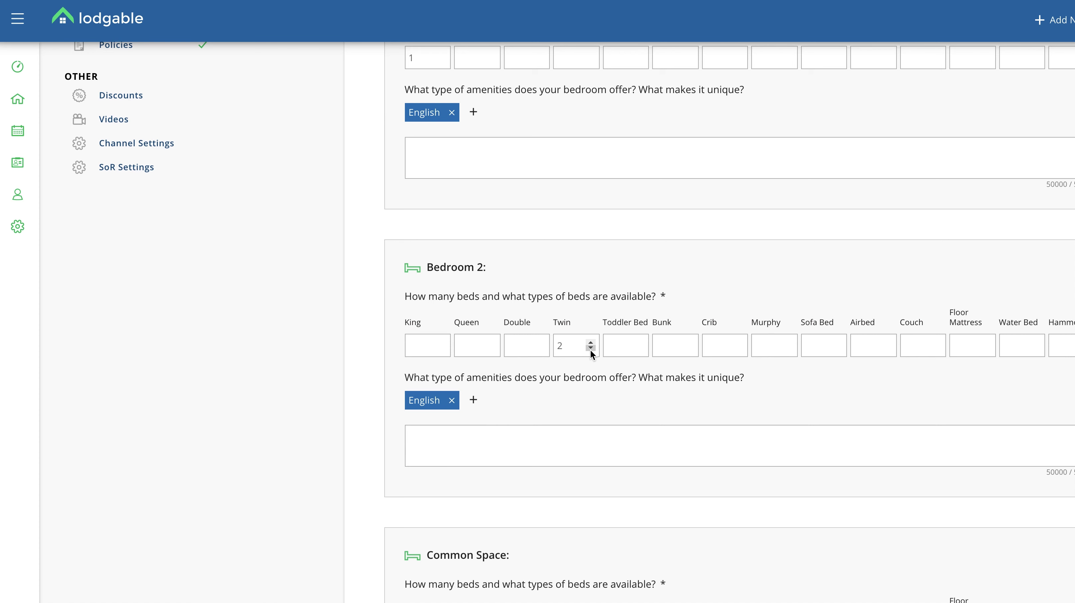
scroll(585, 397, down, 4)
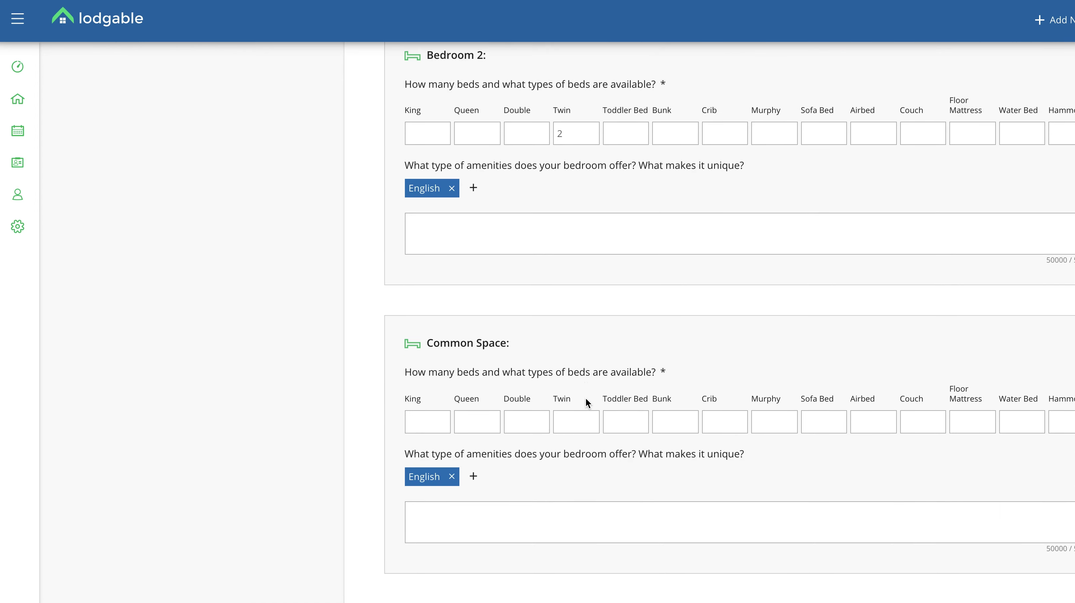
scroll(586, 397, down, 2)
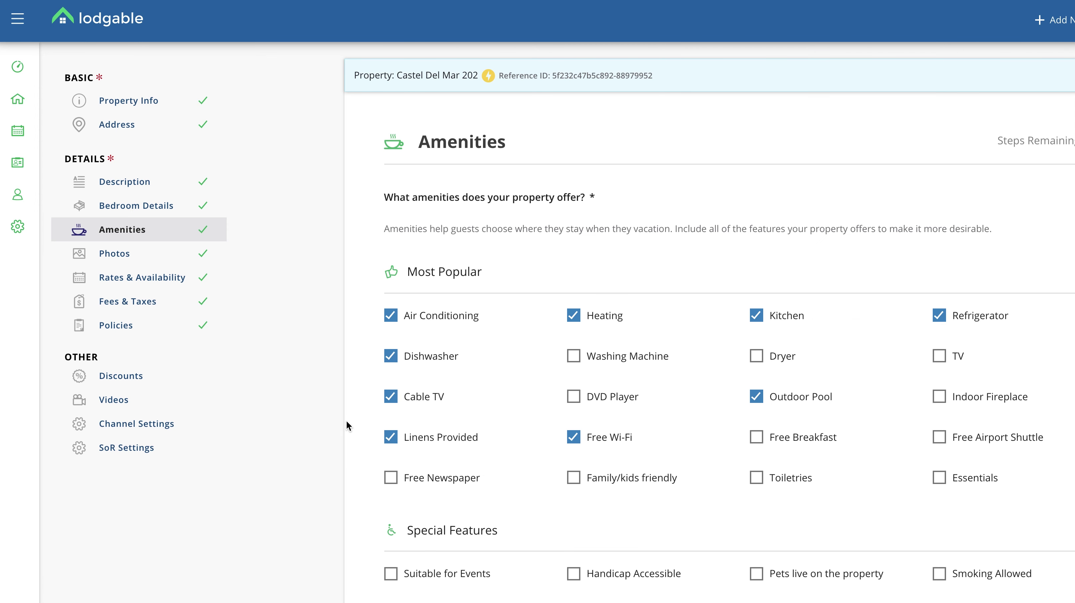
scroll(354, 422, down, 4)
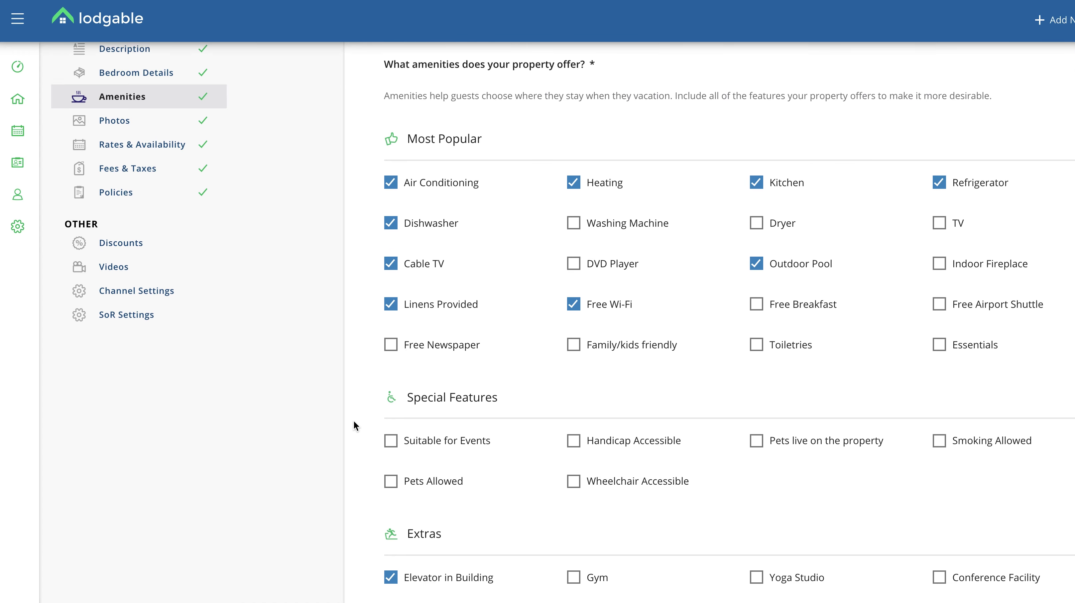
scroll(353, 425, up, 4)
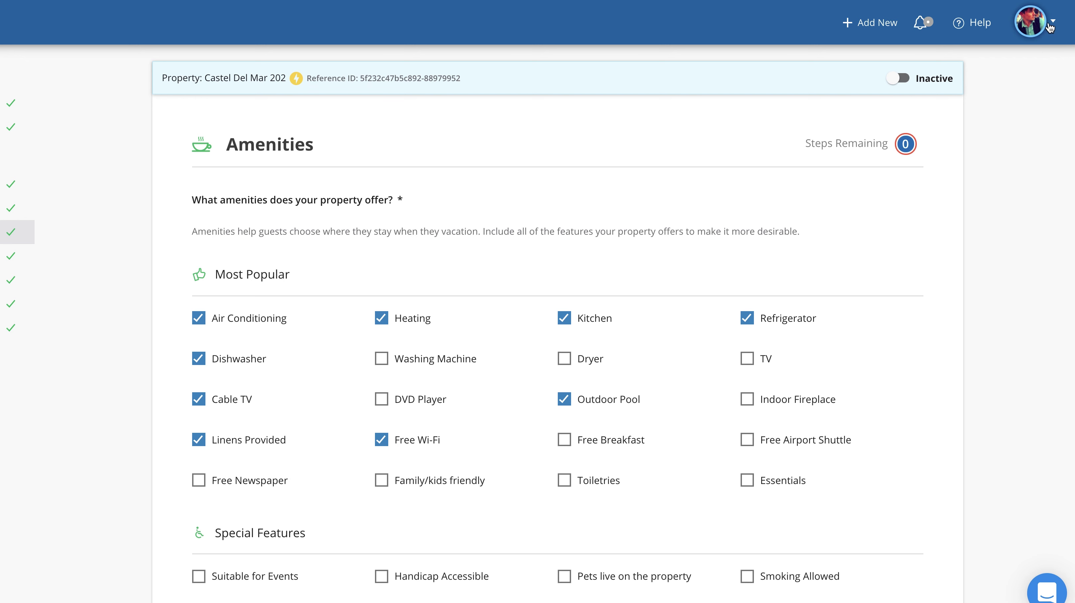
Step: On Apply Amenities, check Air Conditioning, Refrigerator and Dishwasher for all properties
click(1052, 25)
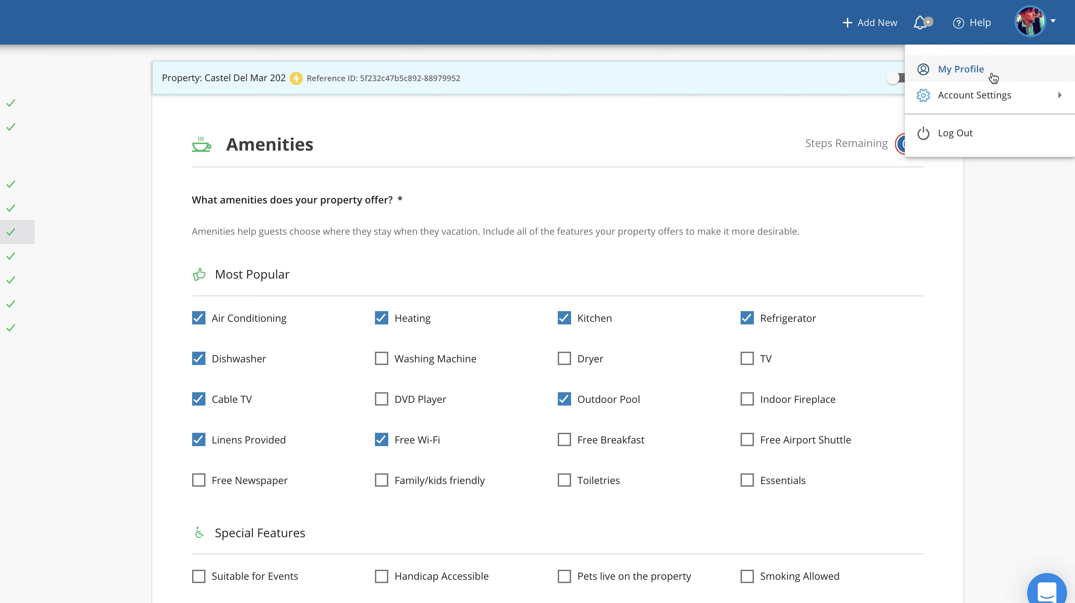
mouse_move(962, 102)
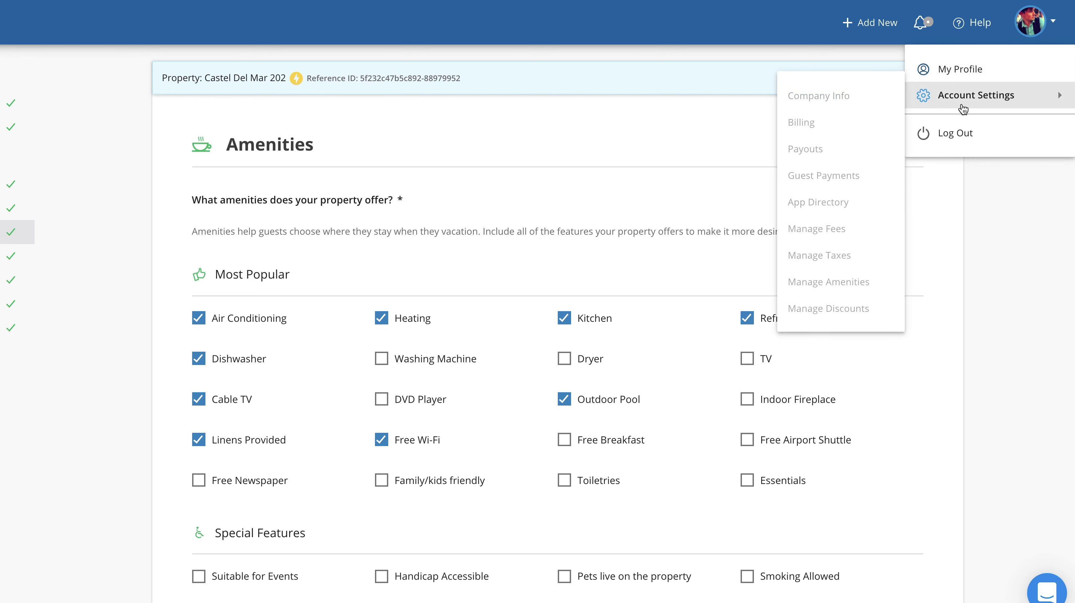
click(803, 282)
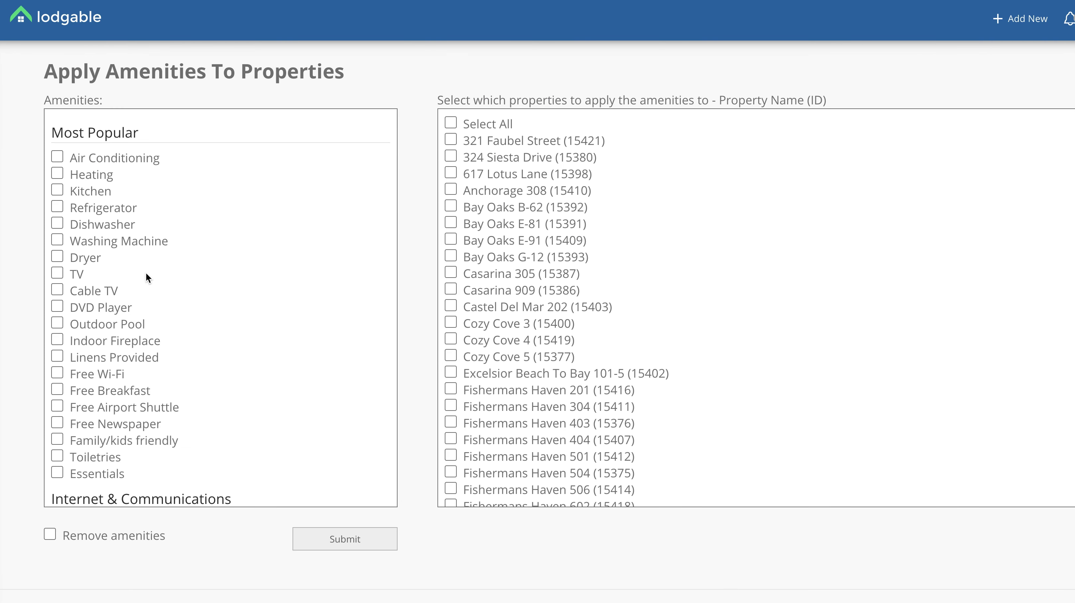
click(58, 156)
click(57, 206)
click(58, 223)
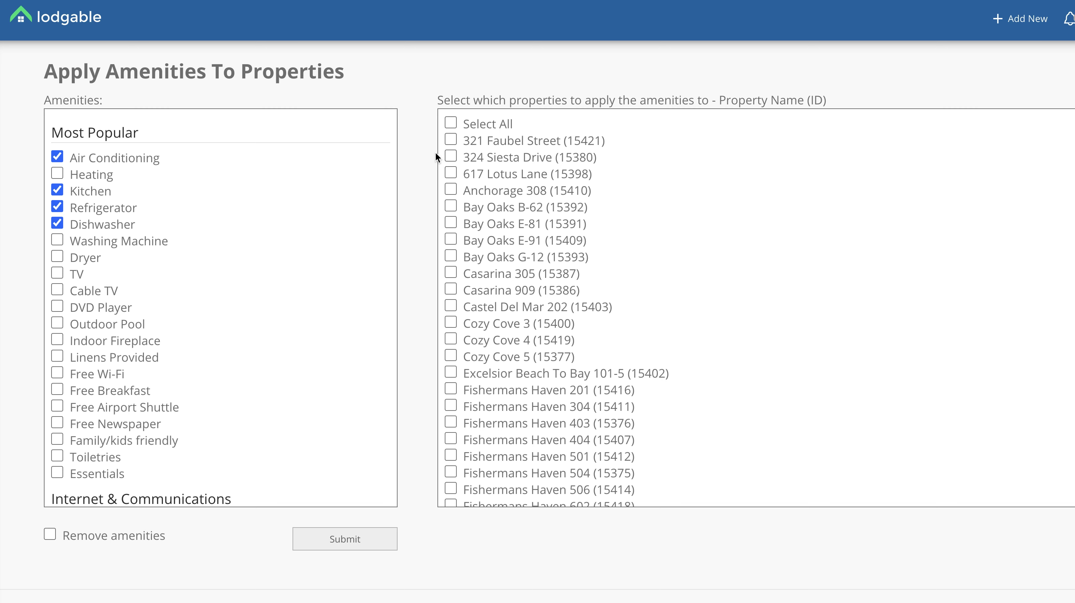
click(450, 122)
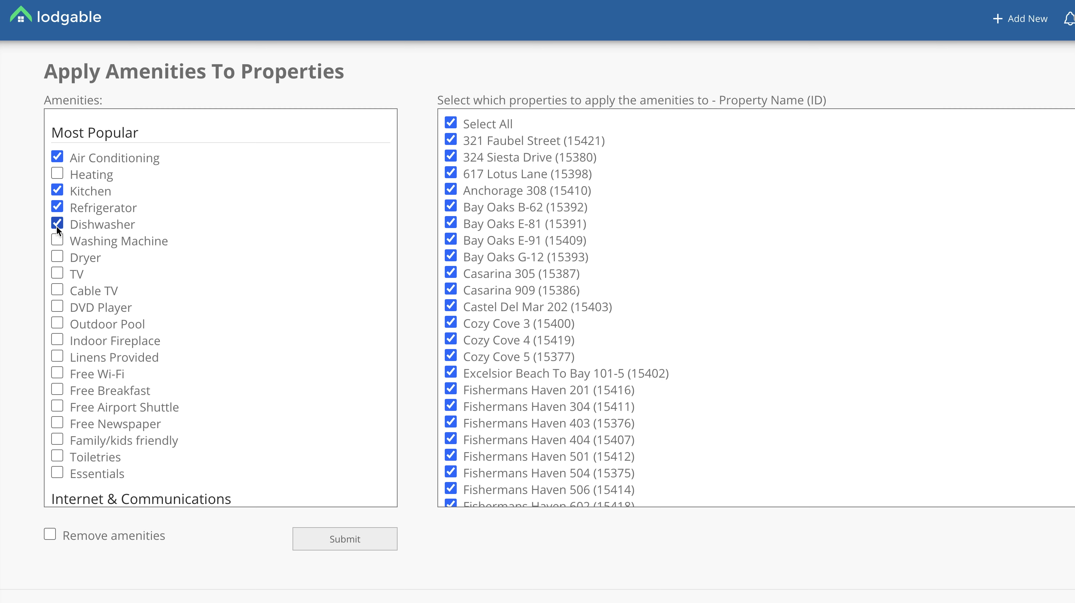
Step: Uncheck Refrigerator, Kitchen and Air Conditioning, then submit the amenities to all properties
click(56, 207)
click(57, 191)
click(56, 157)
scroll(185, 435, down, 15)
scroll(185, 436, down, 20)
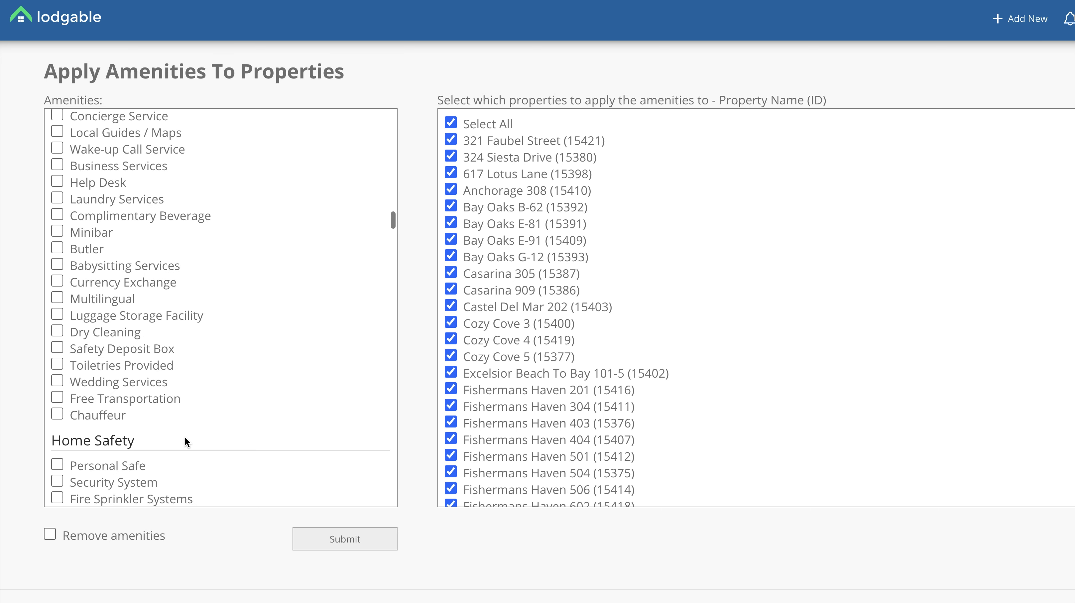
scroll(184, 436, up, 6)
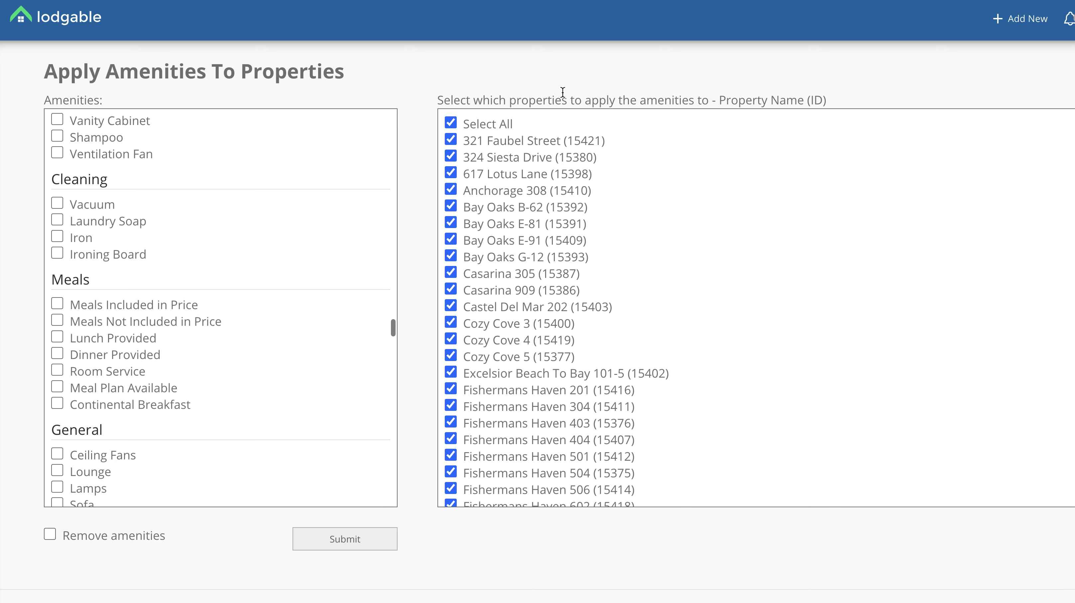
click(449, 122)
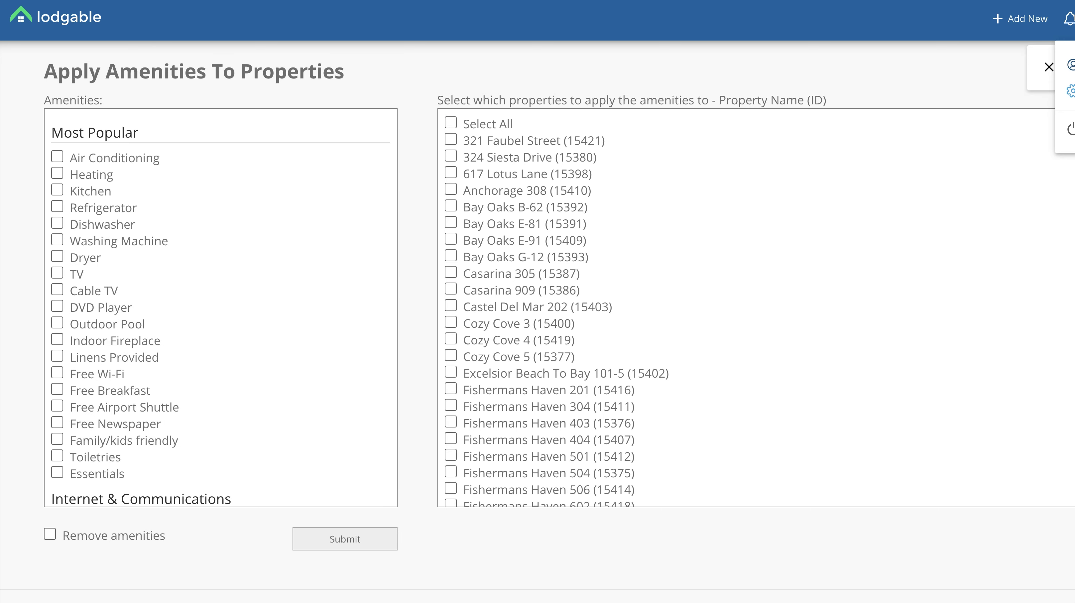
Step: Choose Manage Fees from the settings menu to reach Apply Fees To Properties
click(1070, 90)
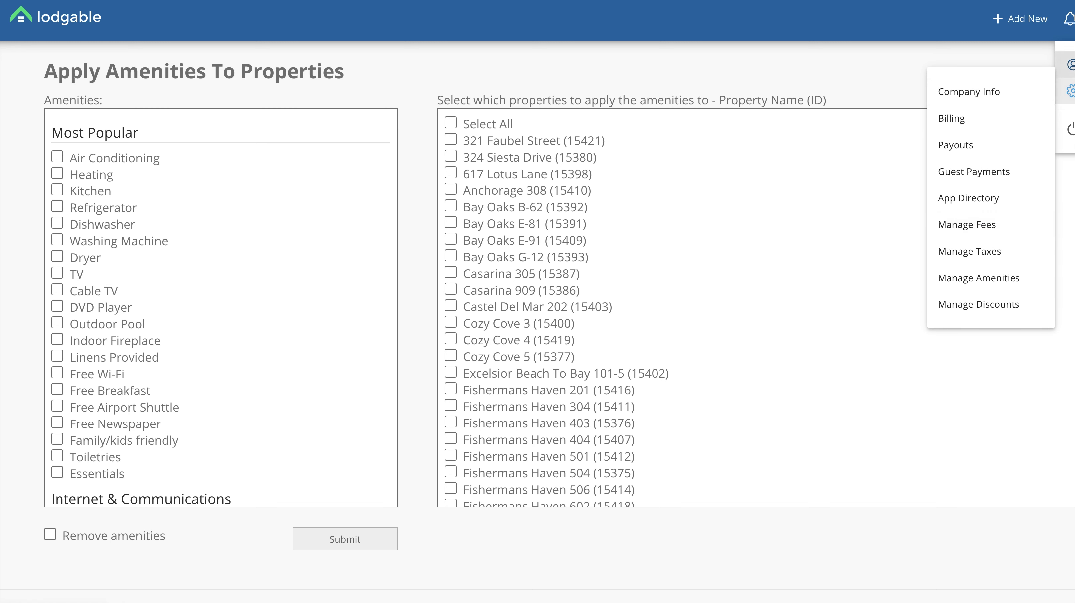
mouse_move(1068, 91)
click(947, 225)
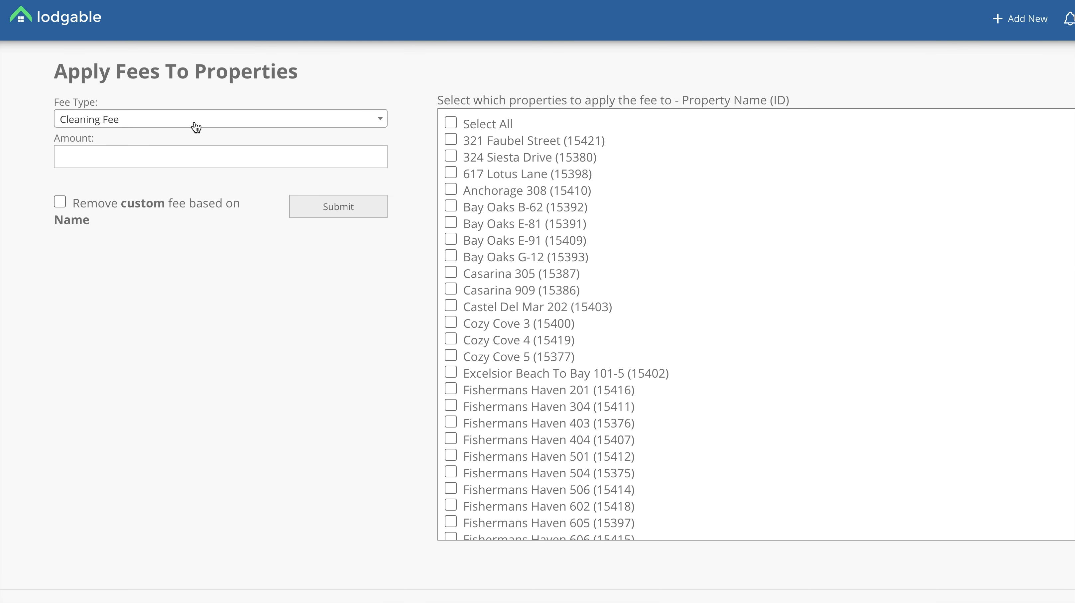
Step: Enter a 250 Cleaning Fee amount and select all properties
click(165, 159)
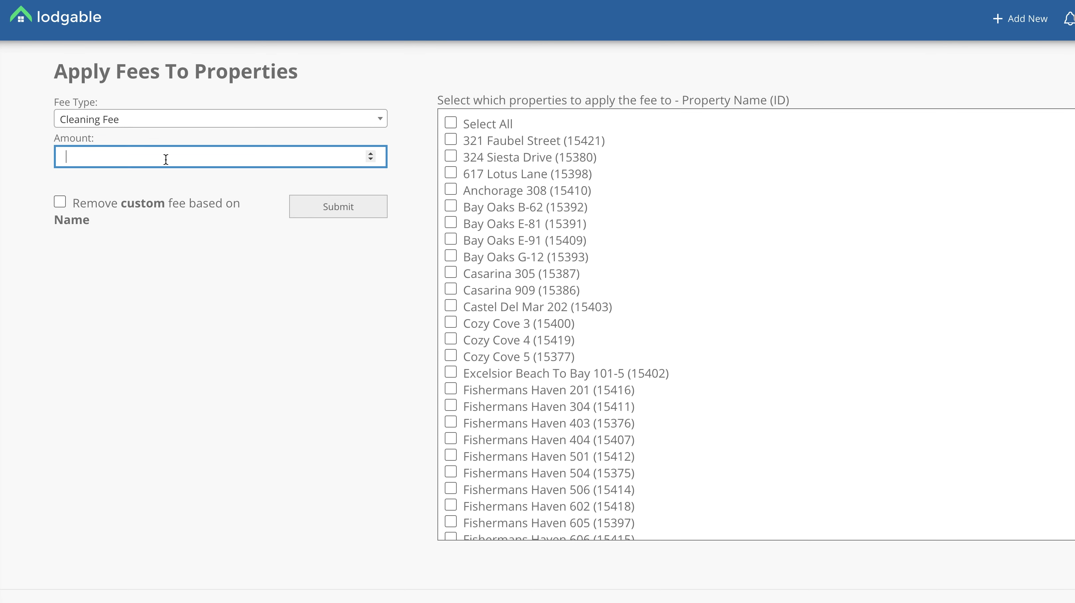
text(250)
click(450, 123)
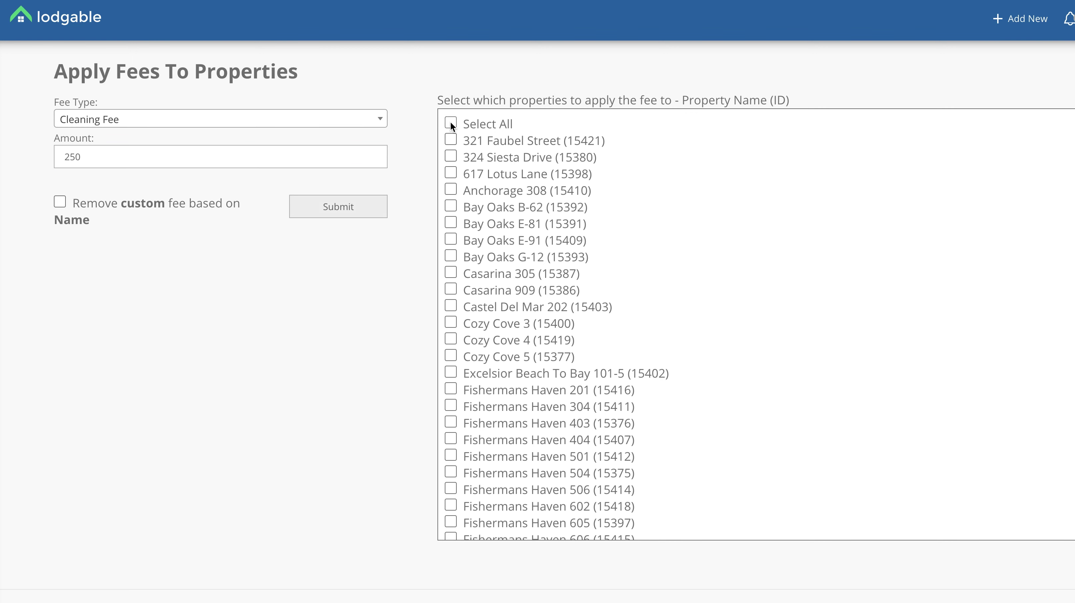
Step: Exclude Peppertree 502D, Tortuga 501C, Fishermans Haven 705 and 403, then submit the fee
scroll(448, 392, down, 6)
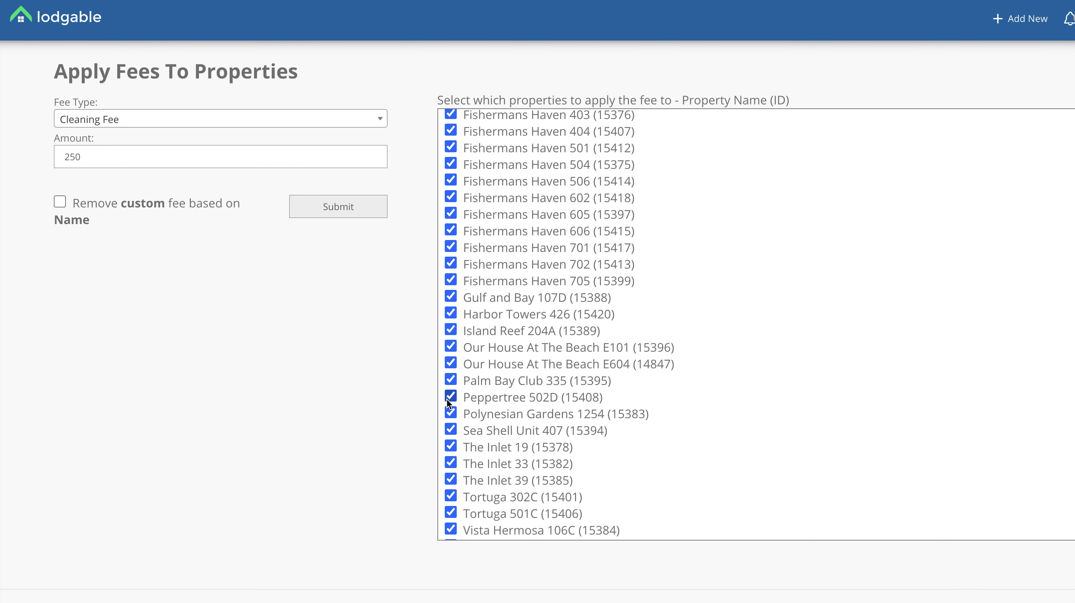
click(450, 398)
scroll(450, 402, down, 3)
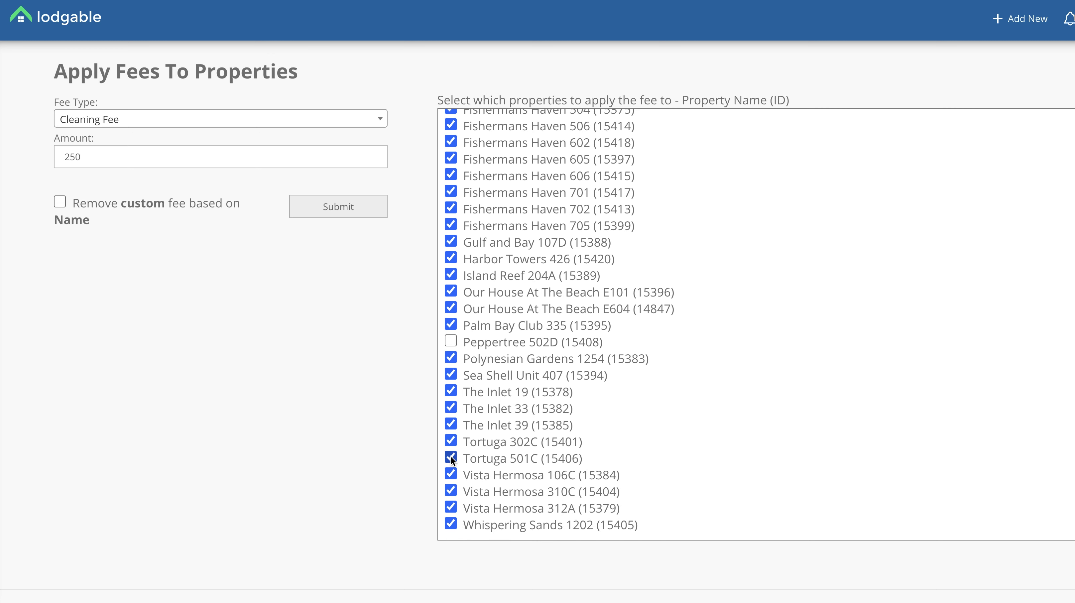
click(450, 457)
click(450, 225)
scroll(451, 192, up, 7)
scroll(451, 192, up, 4)
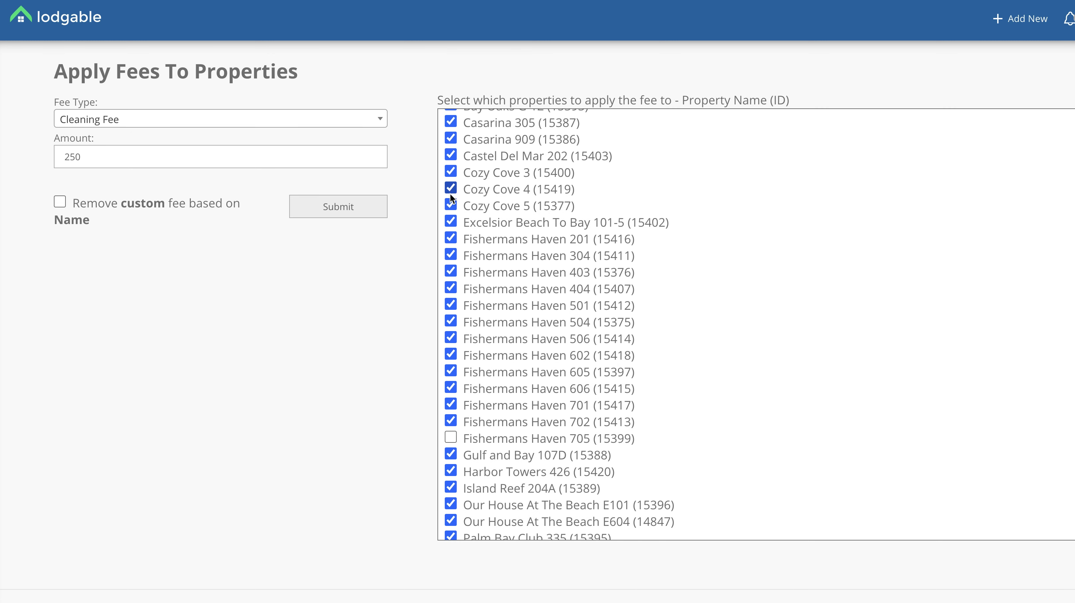
click(450, 271)
scroll(450, 272, up, 8)
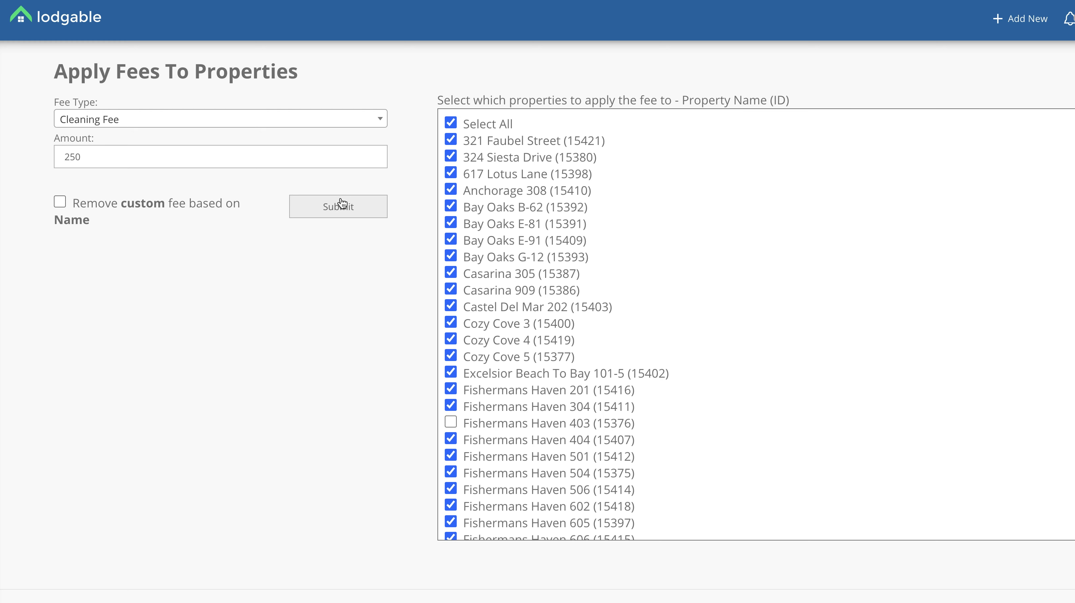
click(450, 122)
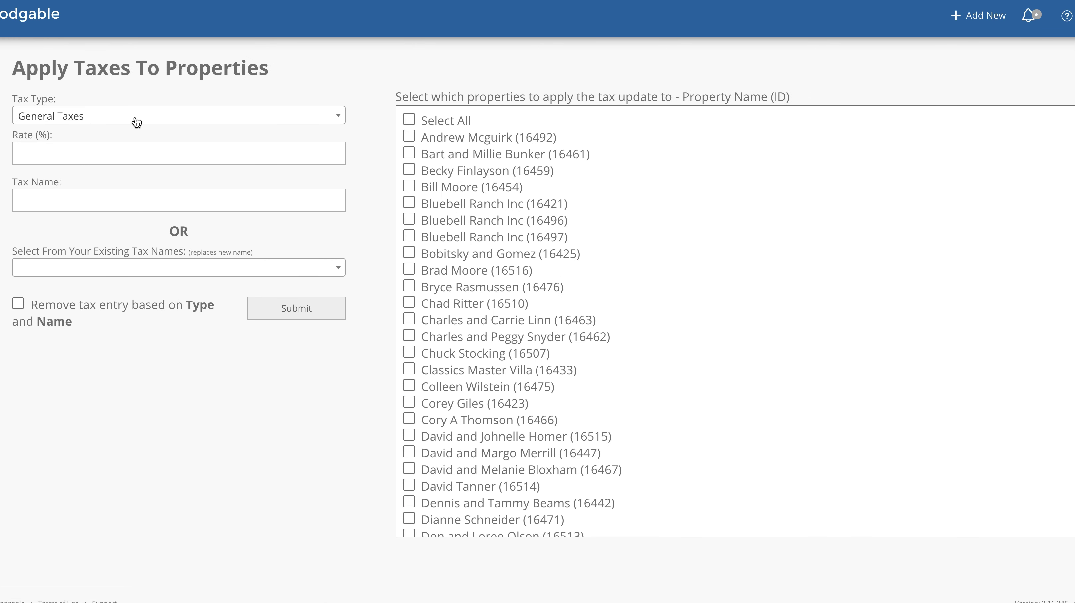
Step: Apply a 5% General Taxes rate to all properties
click(136, 119)
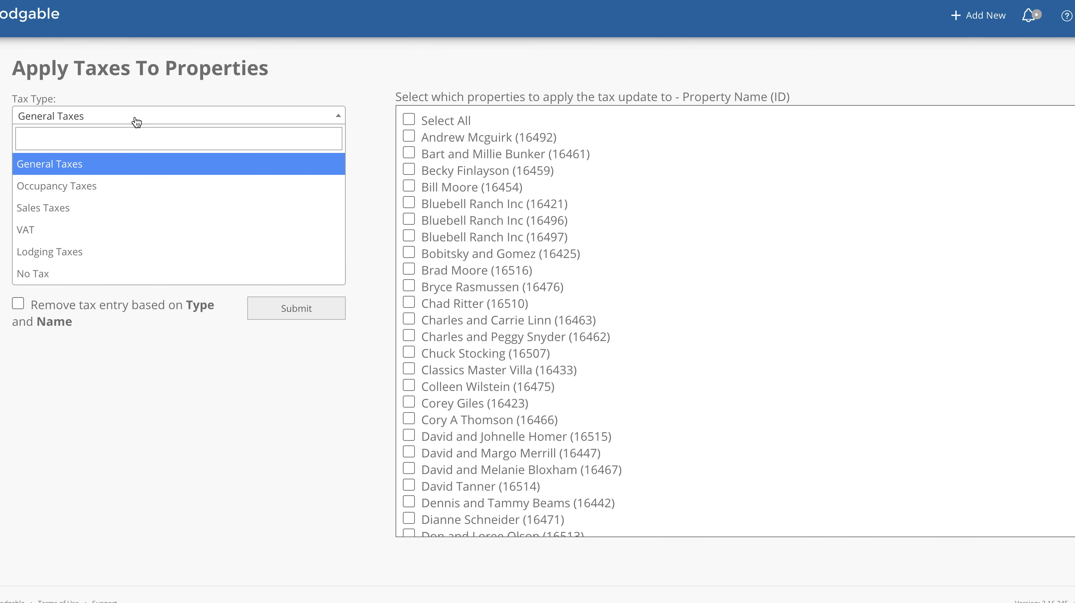
click(101, 164)
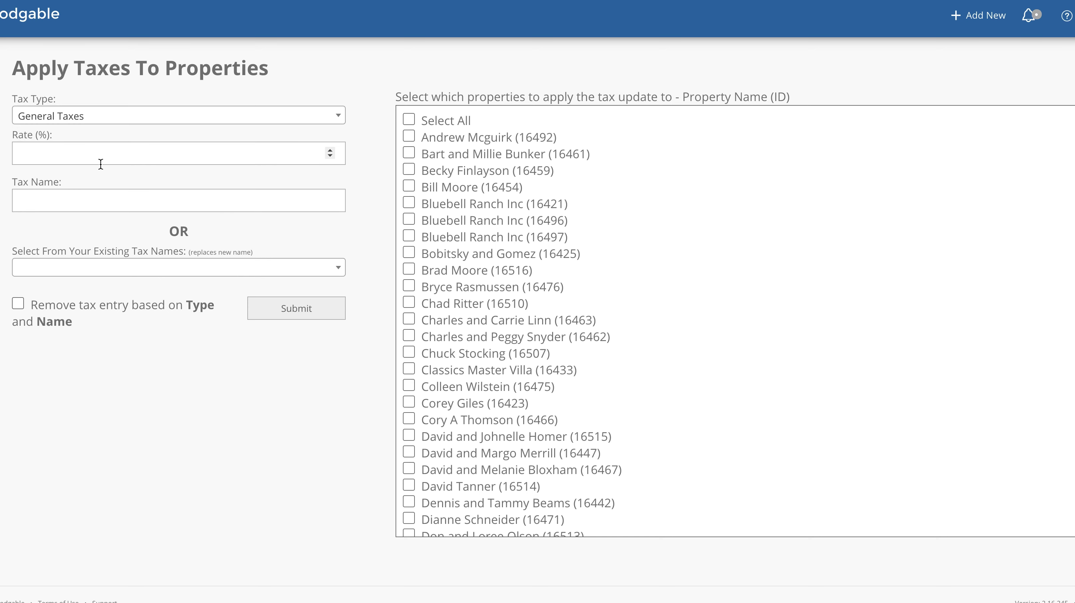
click(76, 156)
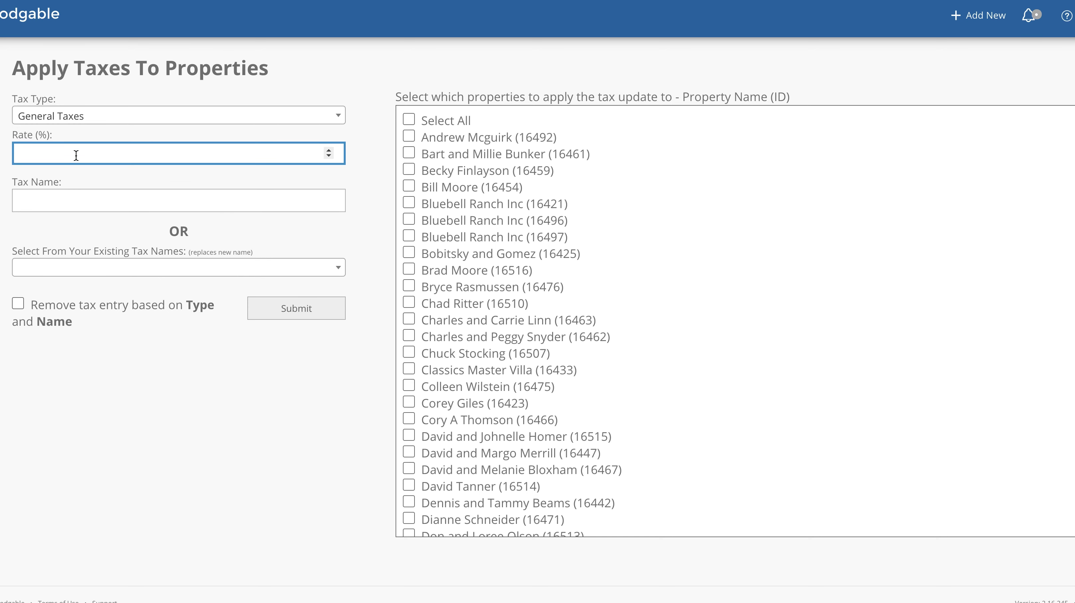
text(5)
click(409, 117)
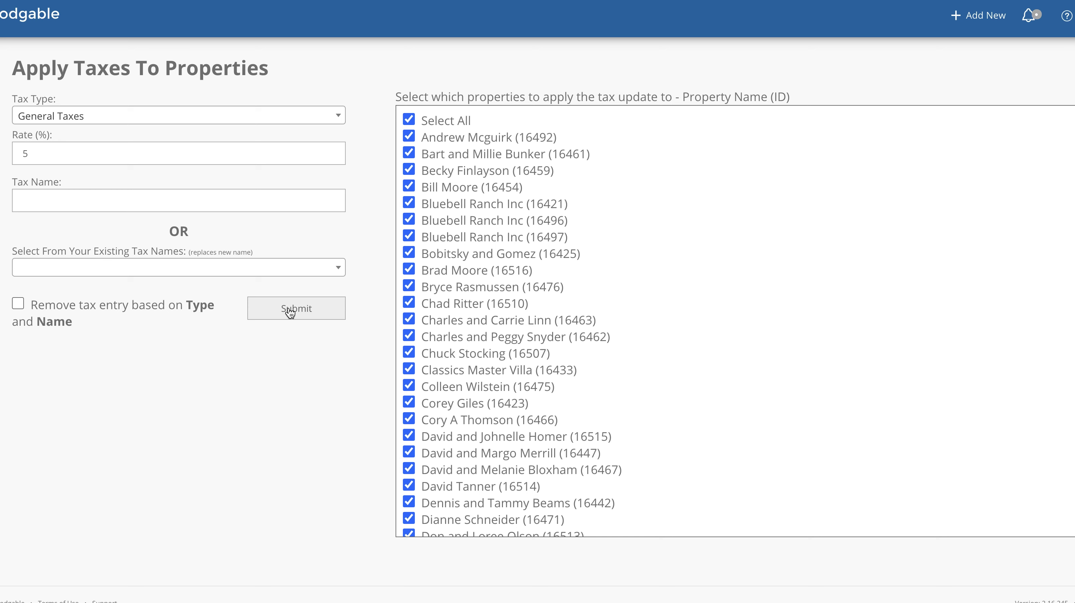
click(409, 119)
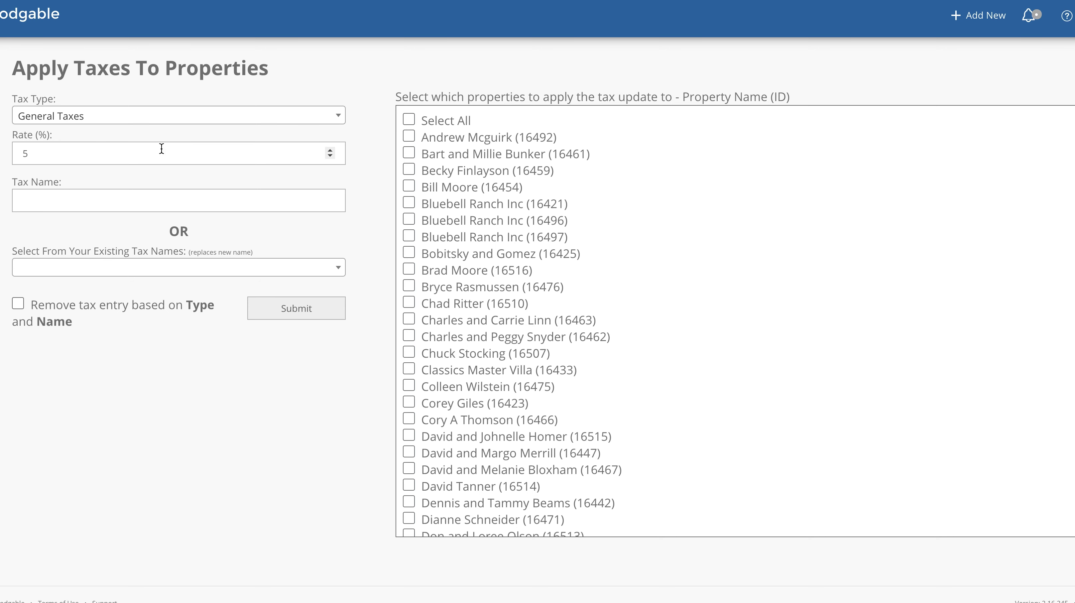
Step: Clear the tax rate field and reopen the Tax Type choices
click(77, 153)
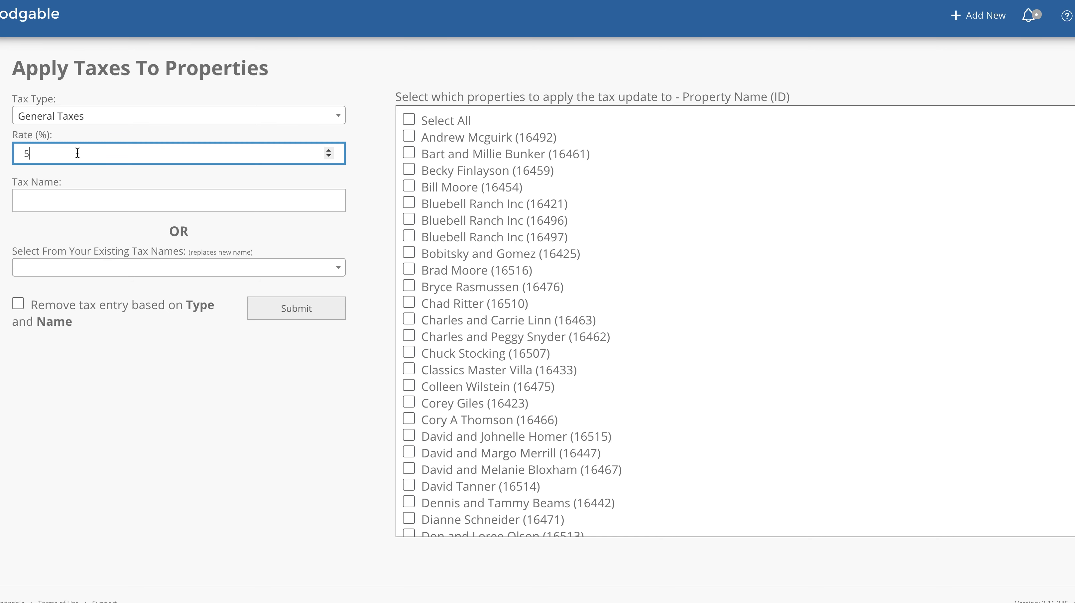
key(BackSpace)
click(296, 111)
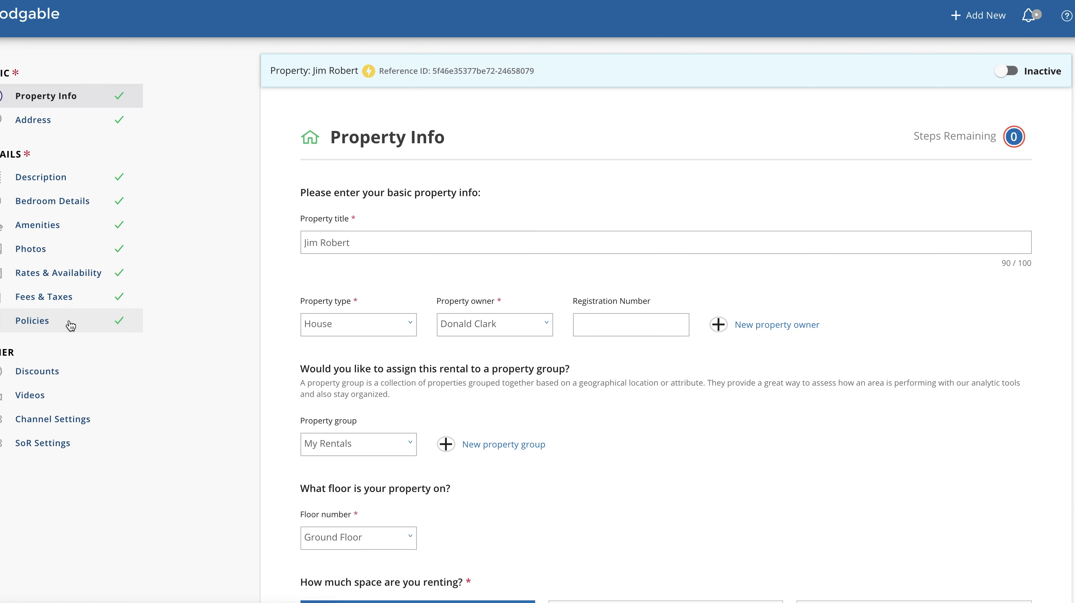
Step: On the property's Policies page, allow check-in from 4:00 pm to 12:00 am, with checkout by 10:00 am
click(70, 325)
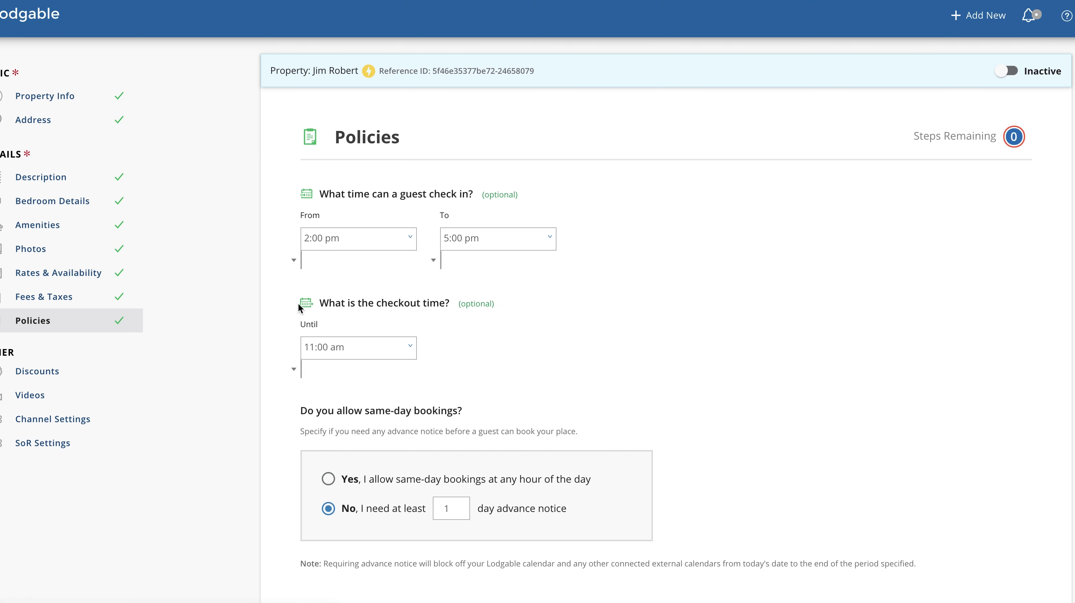
click(354, 239)
scroll(348, 271, down, 1)
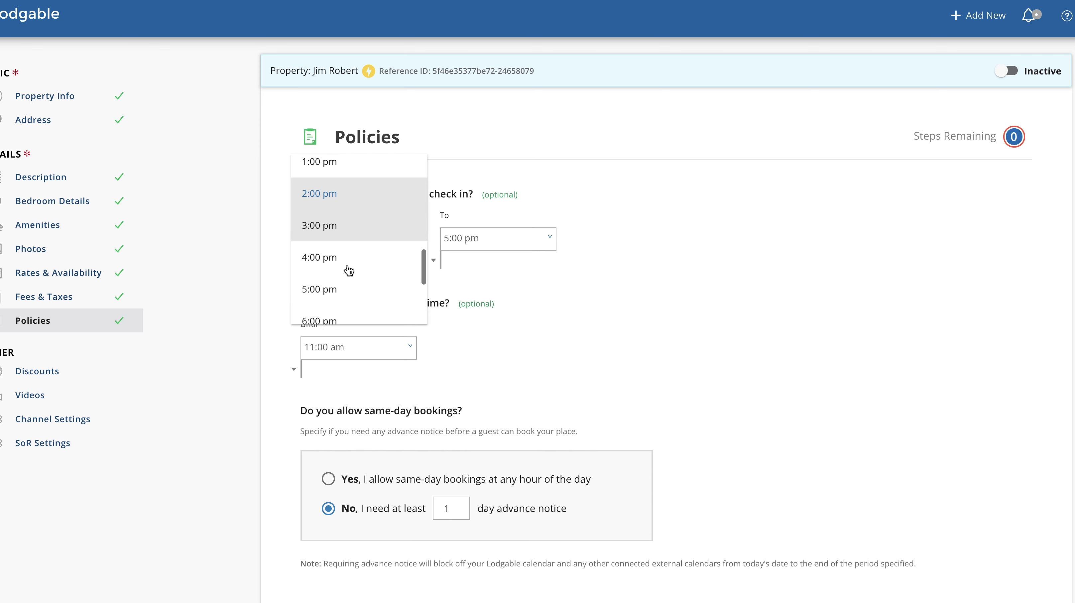
click(329, 258)
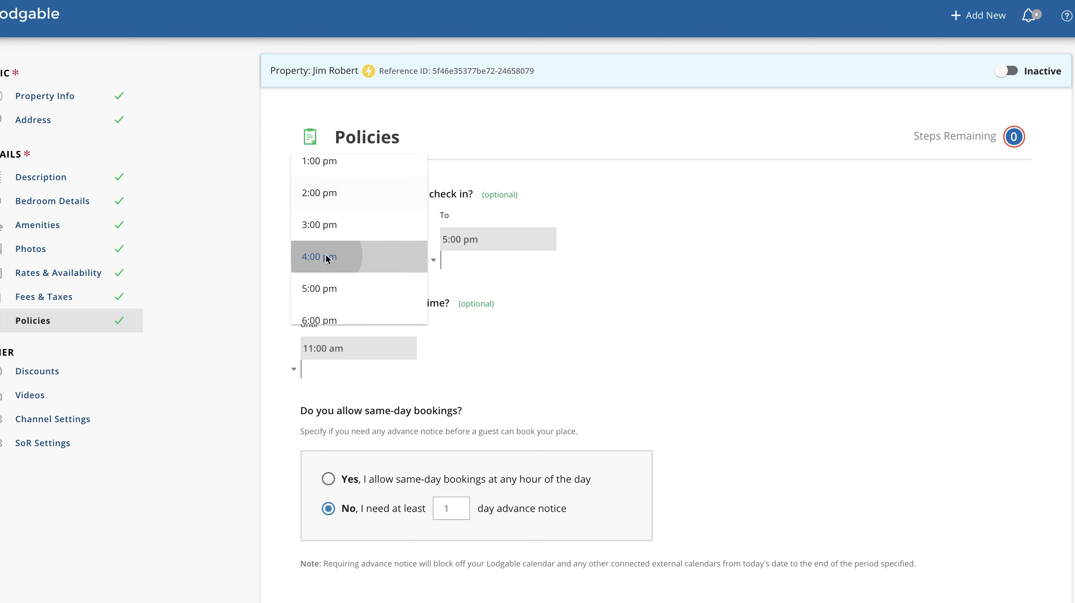
click(502, 240)
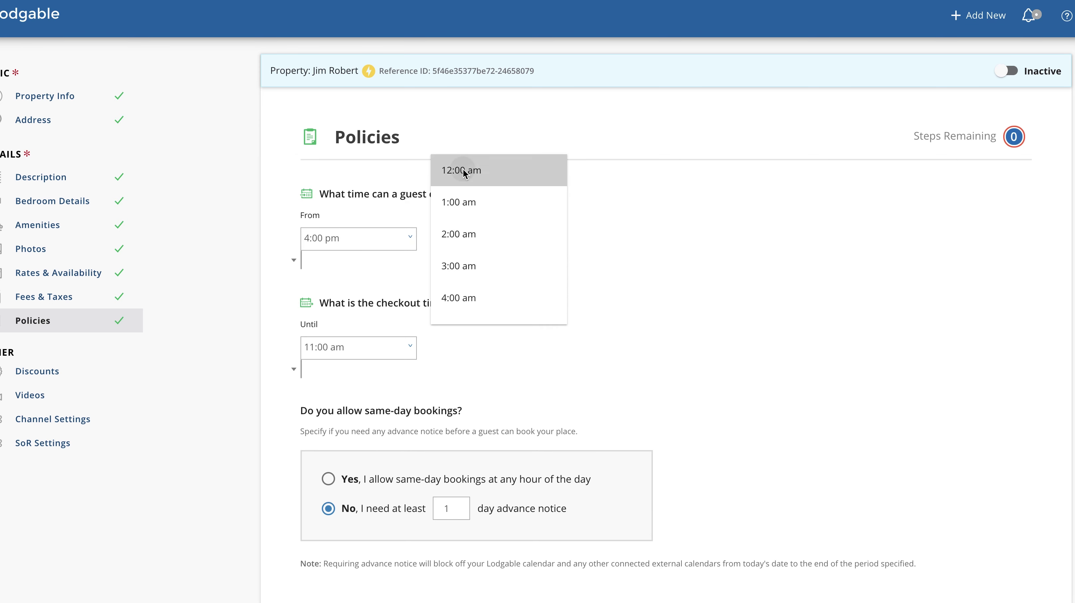
click(463, 168)
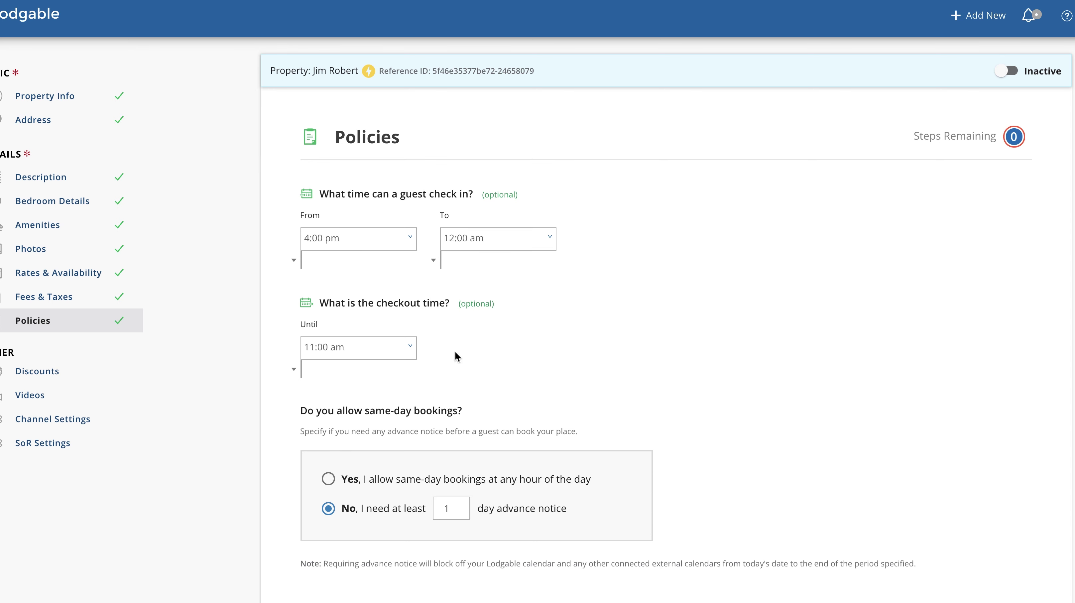
click(356, 346)
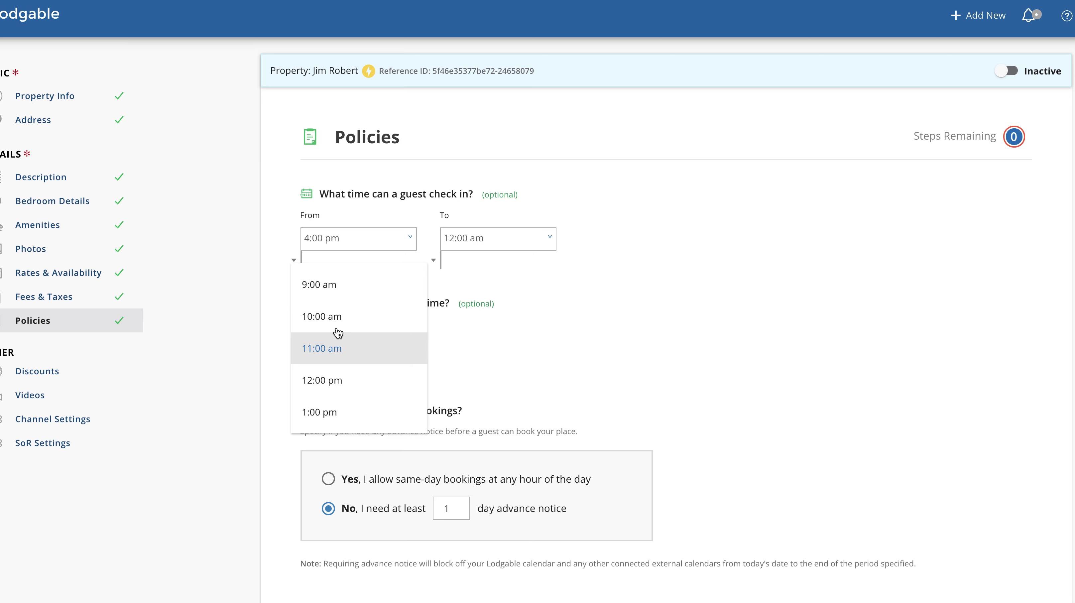
click(326, 317)
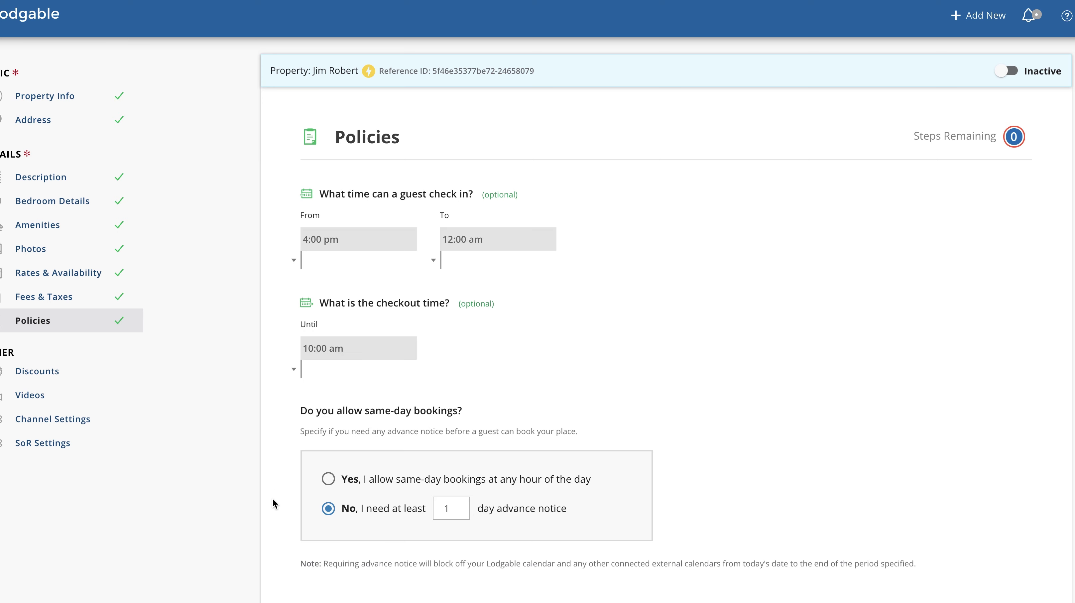
scroll(271, 496, down, 2)
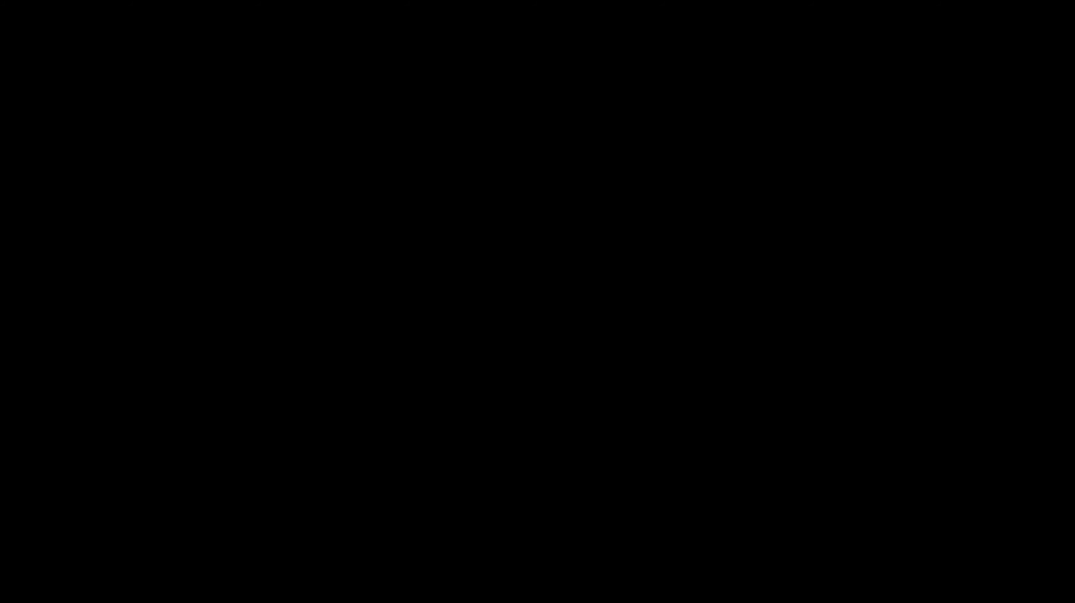